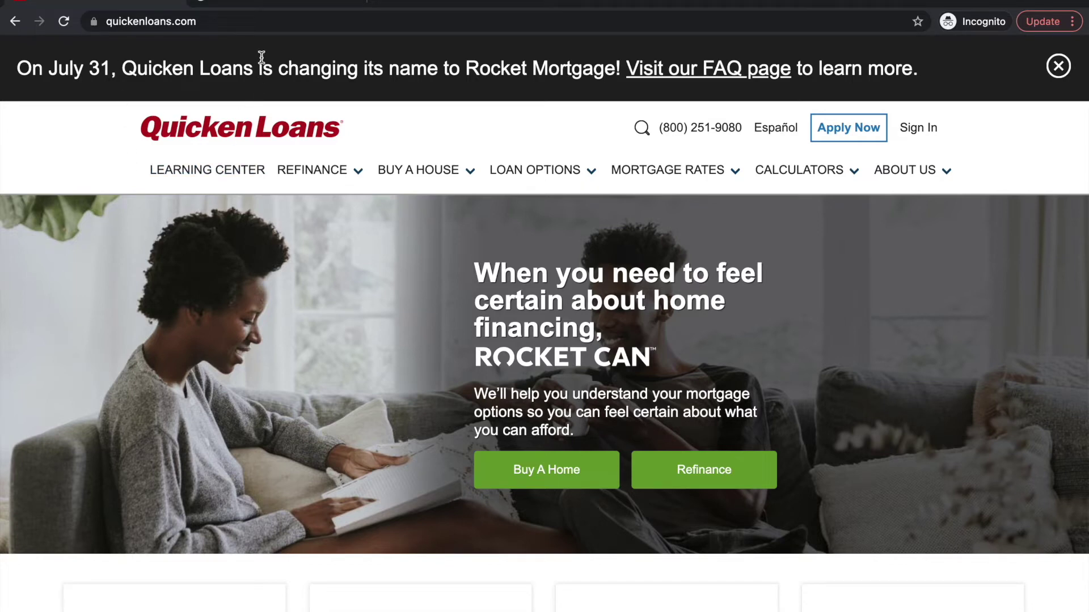
{"action": "left_click", "coordinate": [286, 4]}
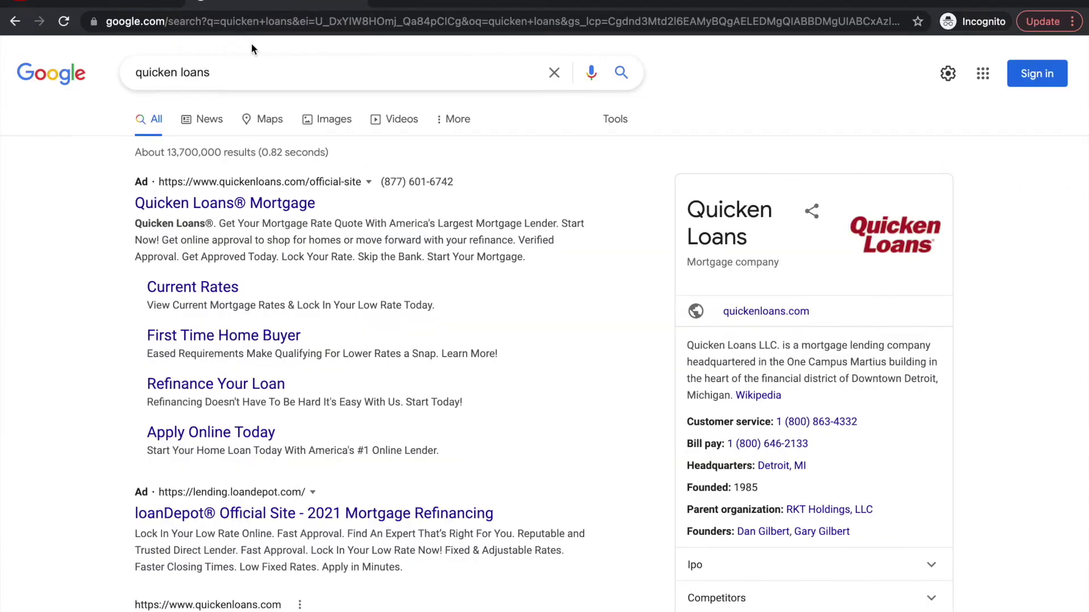
{"action": "left_click", "coordinate": [232, 72]}
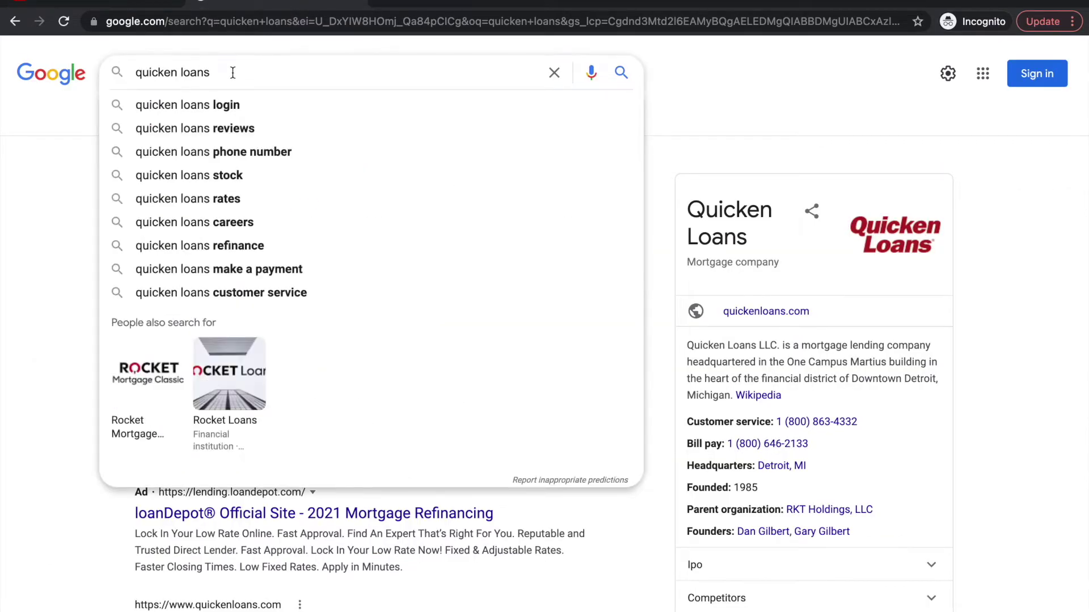
{"action": "left_click", "coordinate": [48, 181]}
{"action": "scroll", "coordinate": [111, 264], "scroll_direction": "down", "scroll_amount": 2}
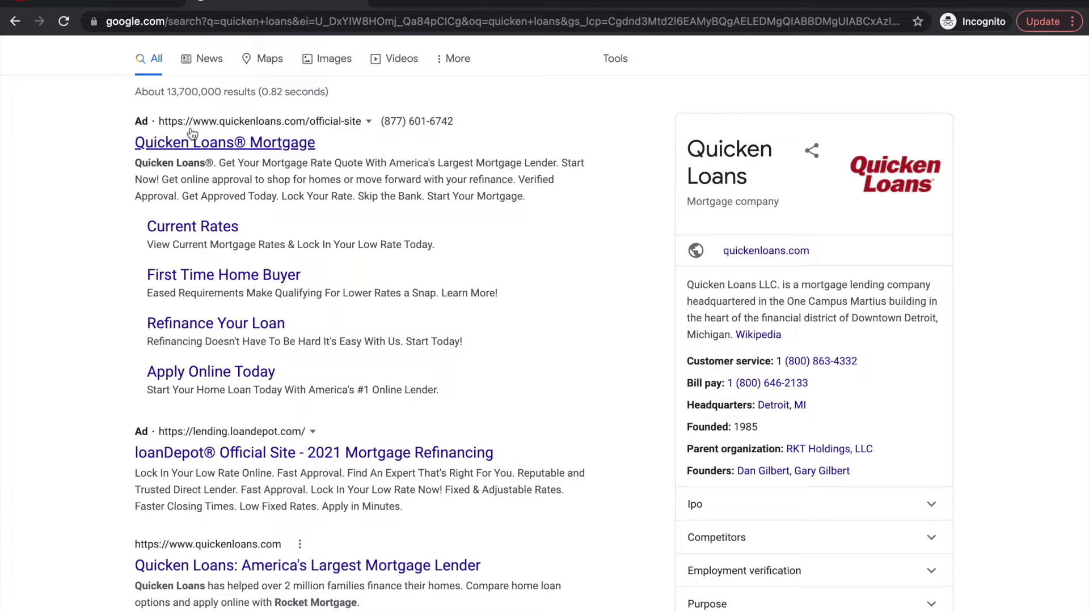
{"action": "scroll", "coordinate": [127, 372], "scroll_direction": "down", "scroll_amount": 4}
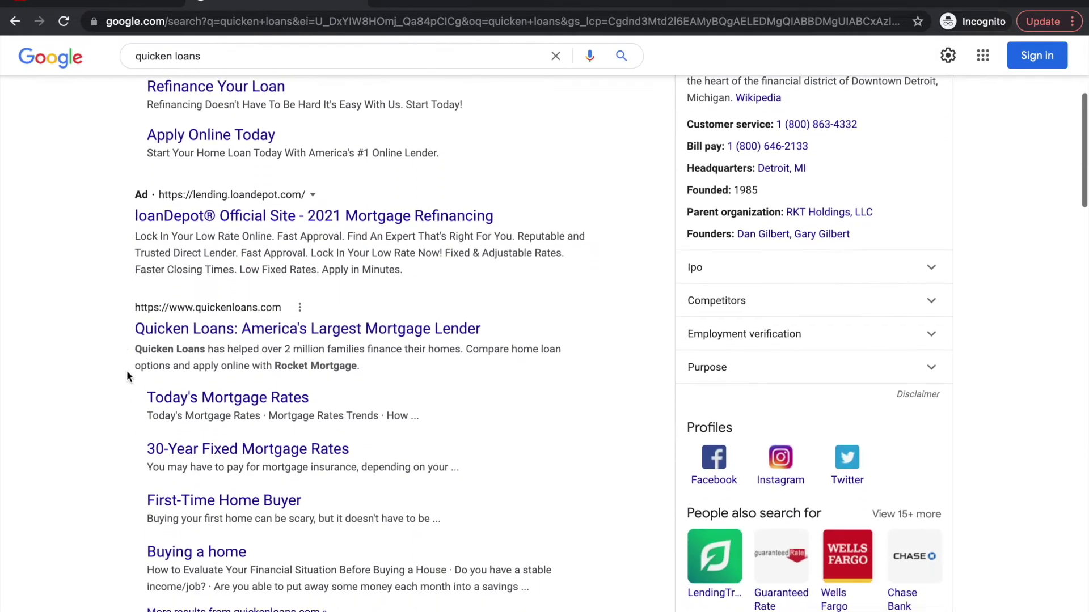
{"action": "scroll", "coordinate": [214, 343], "scroll_direction": "down", "scroll_amount": 1}
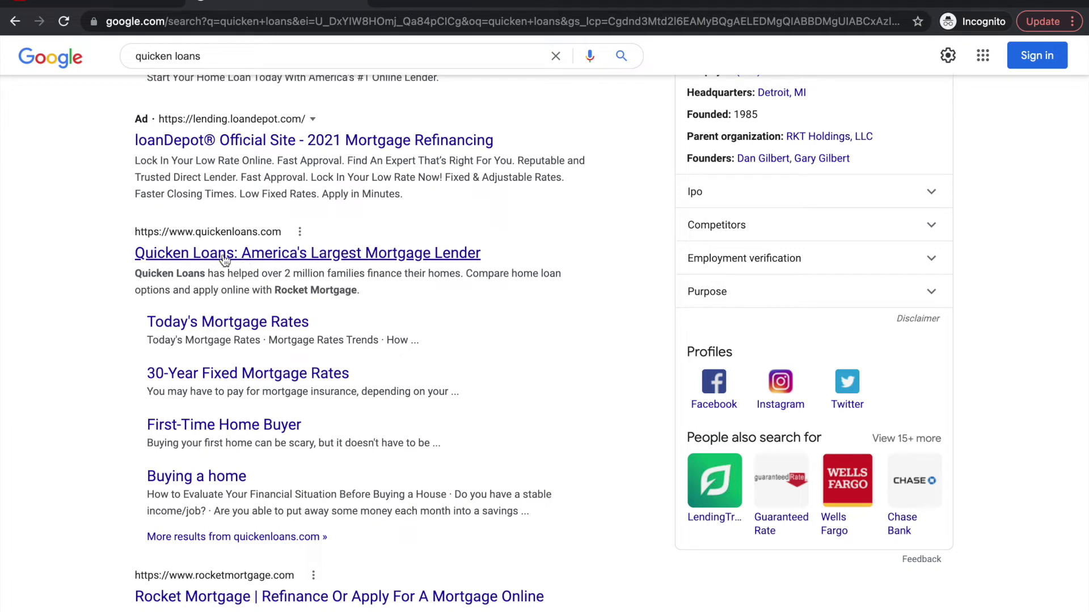
{"action": "scroll", "coordinate": [239, 256], "scroll_direction": "down", "scroll_amount": 1}
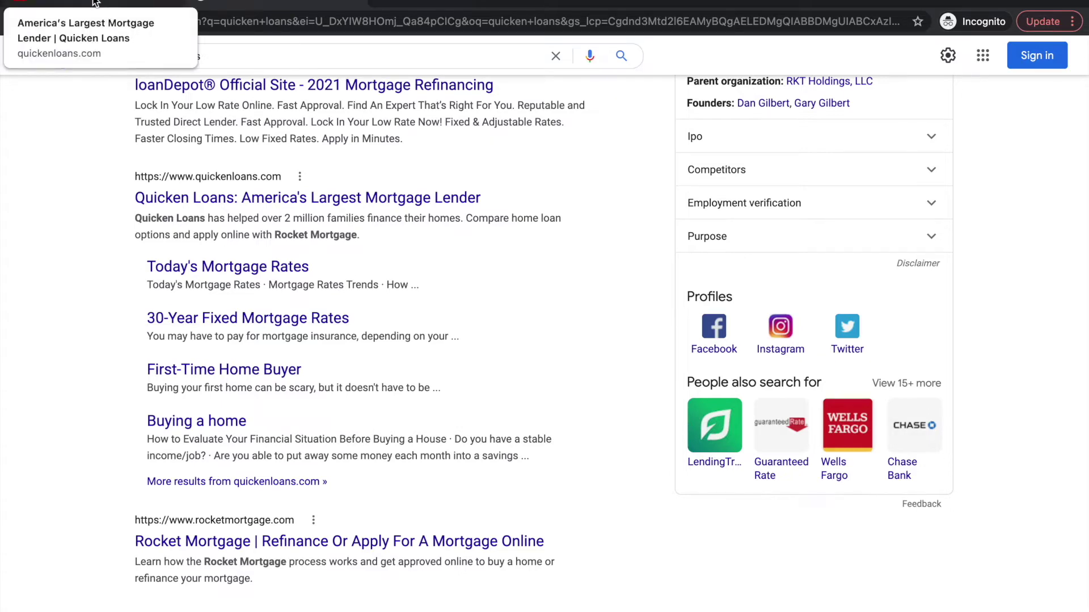
{"action": "left_click", "coordinate": [95, 3]}
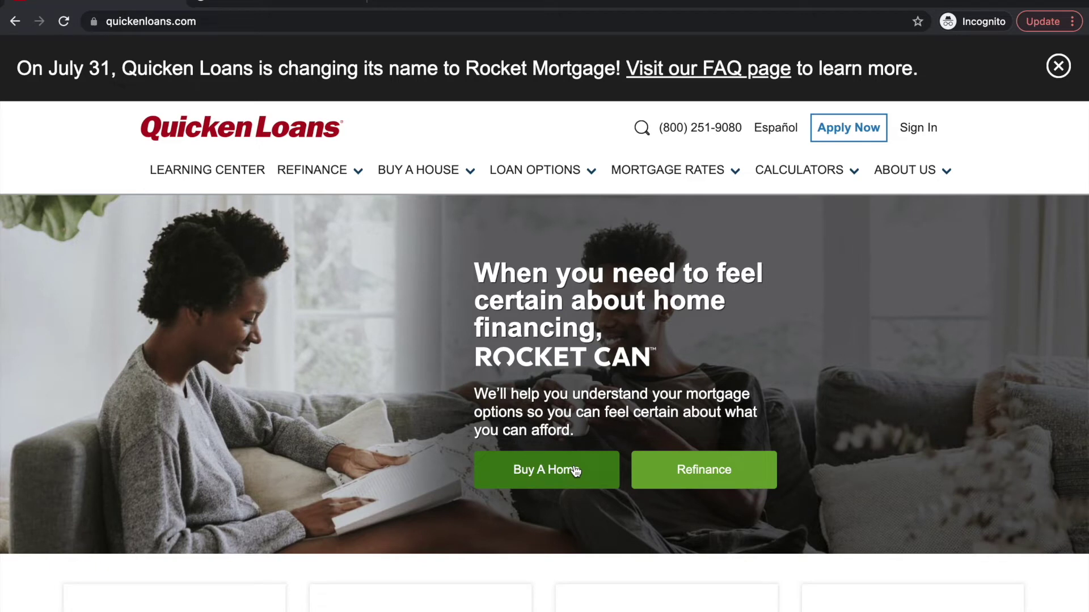
Start a Buy A Home application for a single-family home used as a primary residence
{"action": "left_click", "coordinate": [591, 475]}
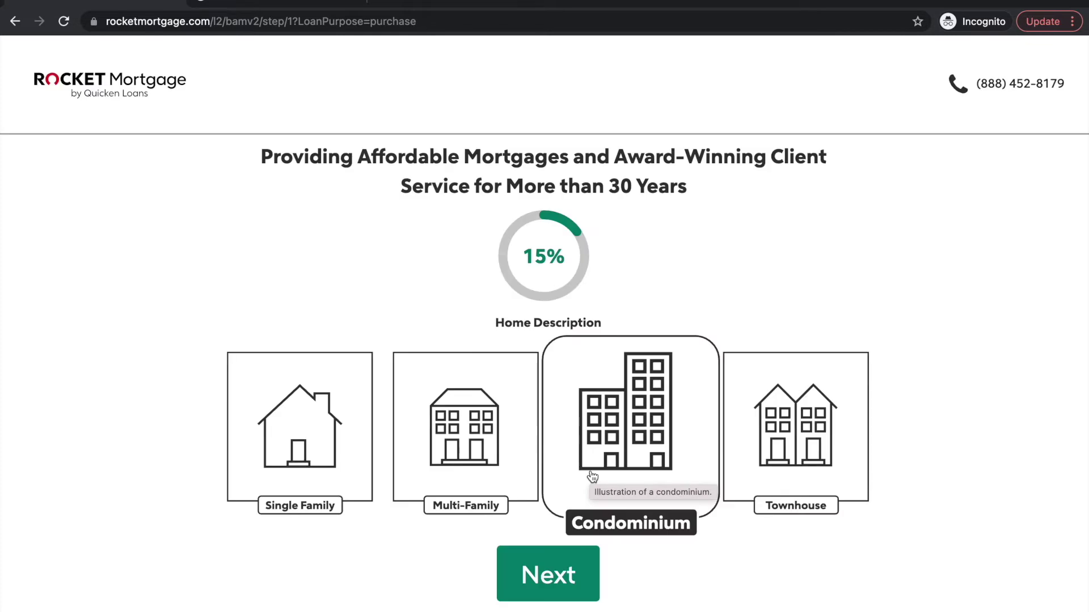
{"action": "left_click", "coordinate": [192, 22]}
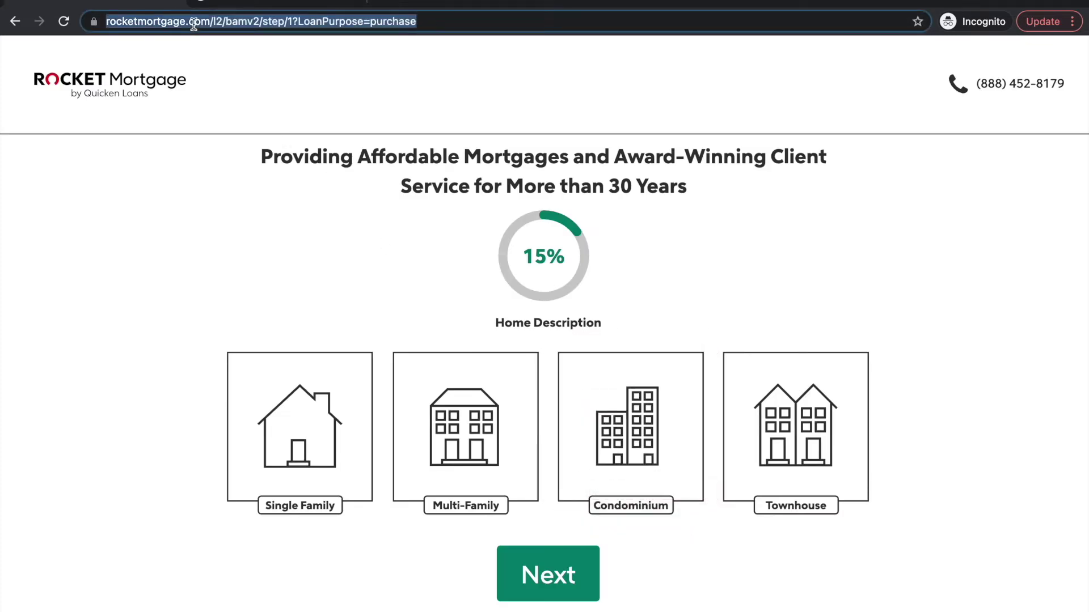
{"action": "left_click", "coordinate": [305, 377]}
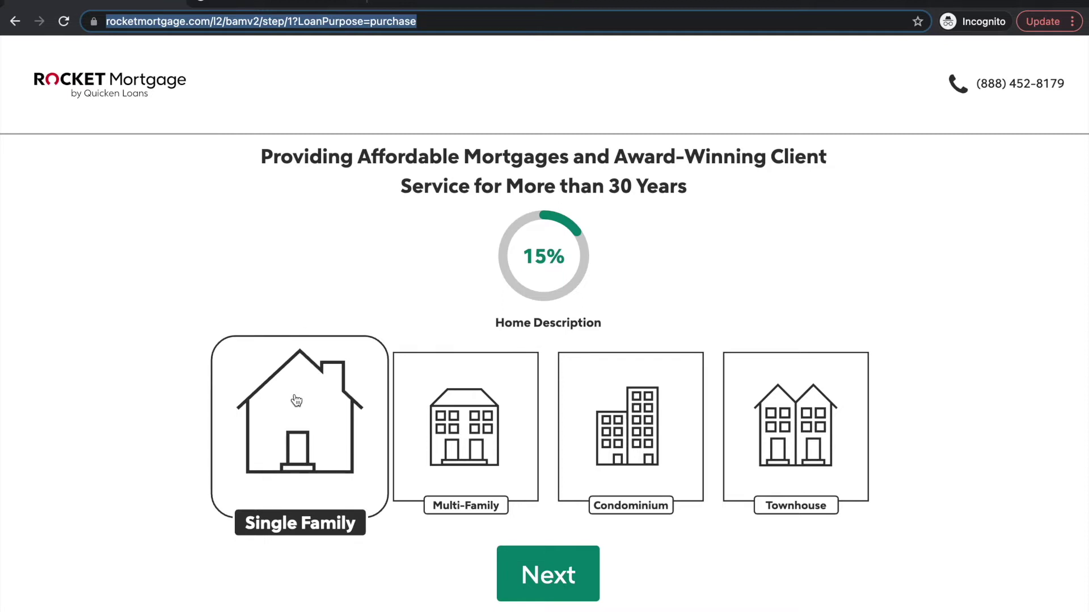
{"action": "left_click", "coordinate": [325, 441]}
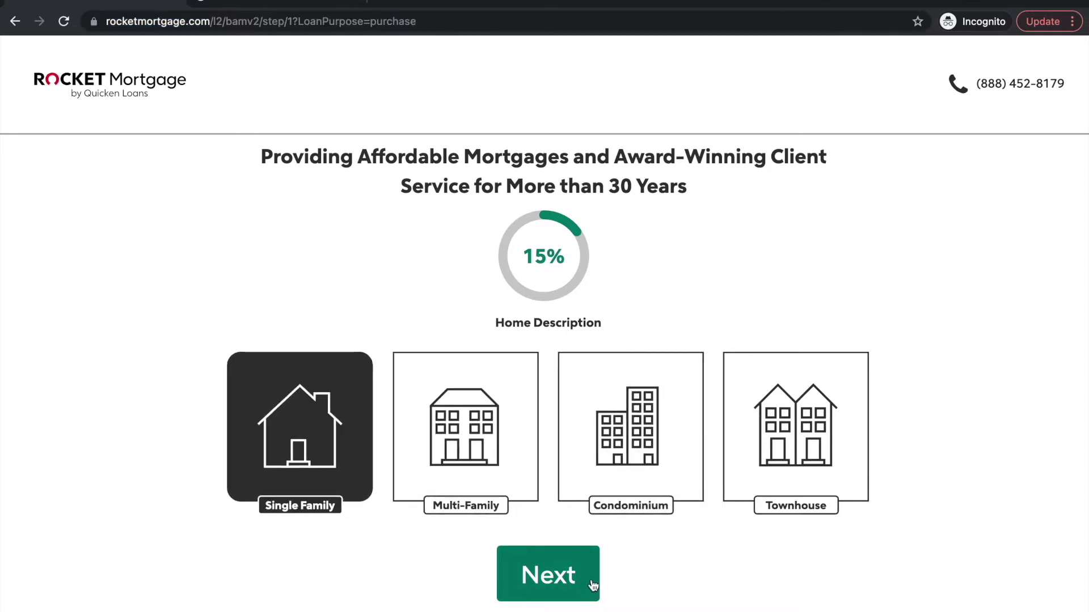
{"action": "left_click", "coordinate": [562, 581]}
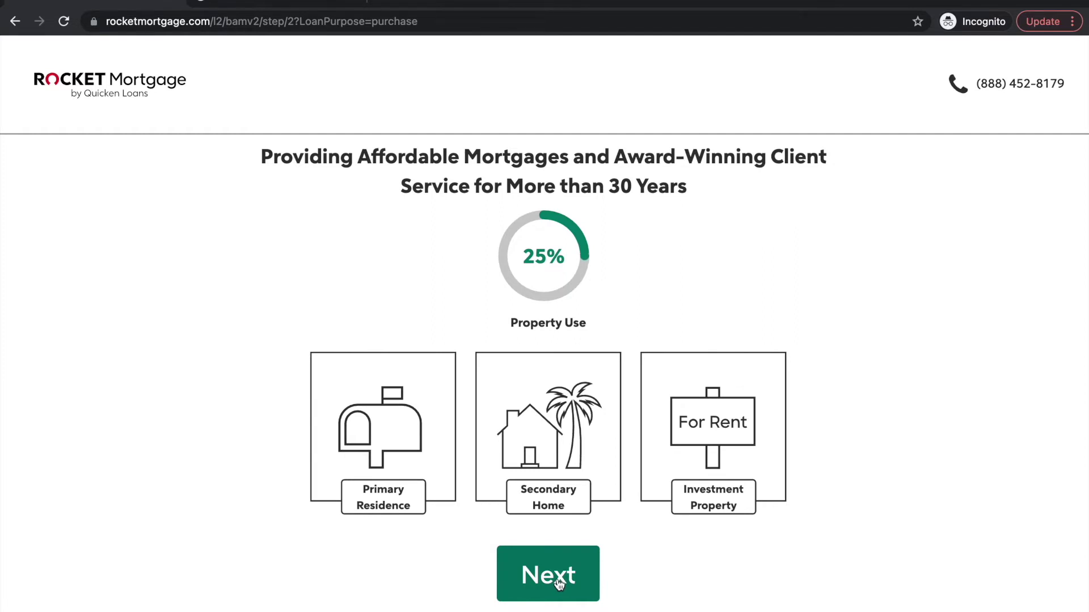
{"action": "left_click", "coordinate": [414, 475]}
{"action": "left_click", "coordinate": [413, 475]}
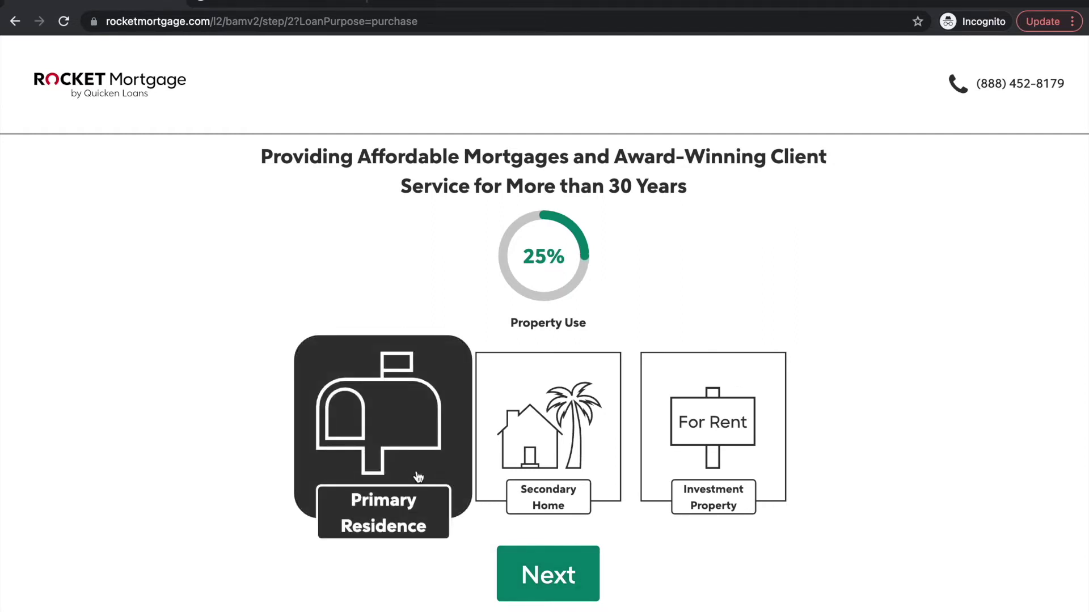
{"action": "left_click", "coordinate": [546, 584]}
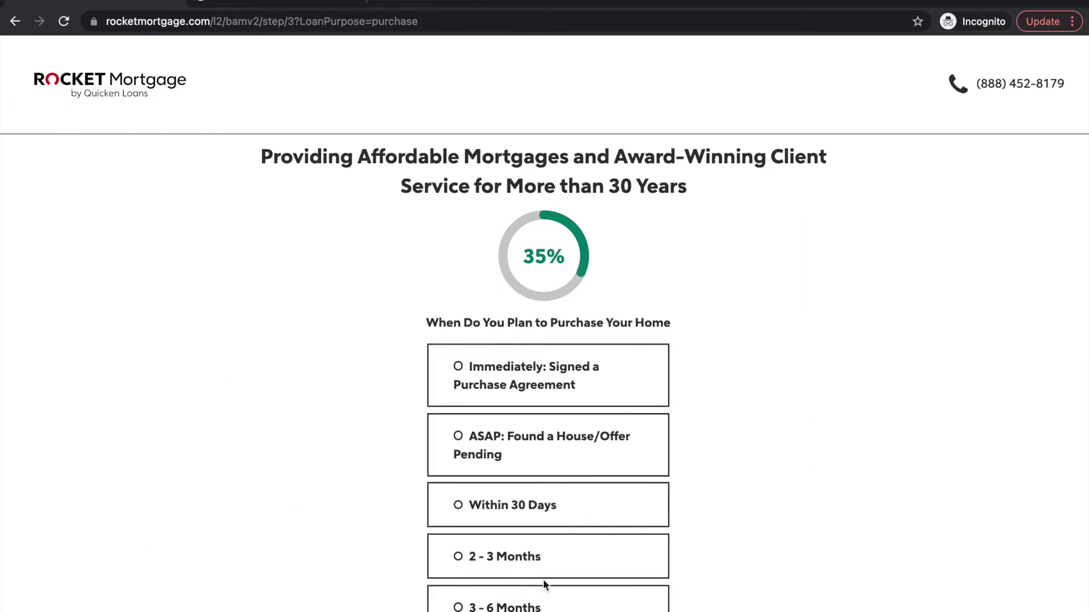
Set the purchase timeframe to Immediately: Signed a Purchase Agreement
{"action": "scroll", "coordinate": [544, 584], "scroll_direction": "down", "scroll_amount": 2}
{"action": "scroll", "coordinate": [543, 582], "scroll_direction": "down", "scroll_amount": 1}
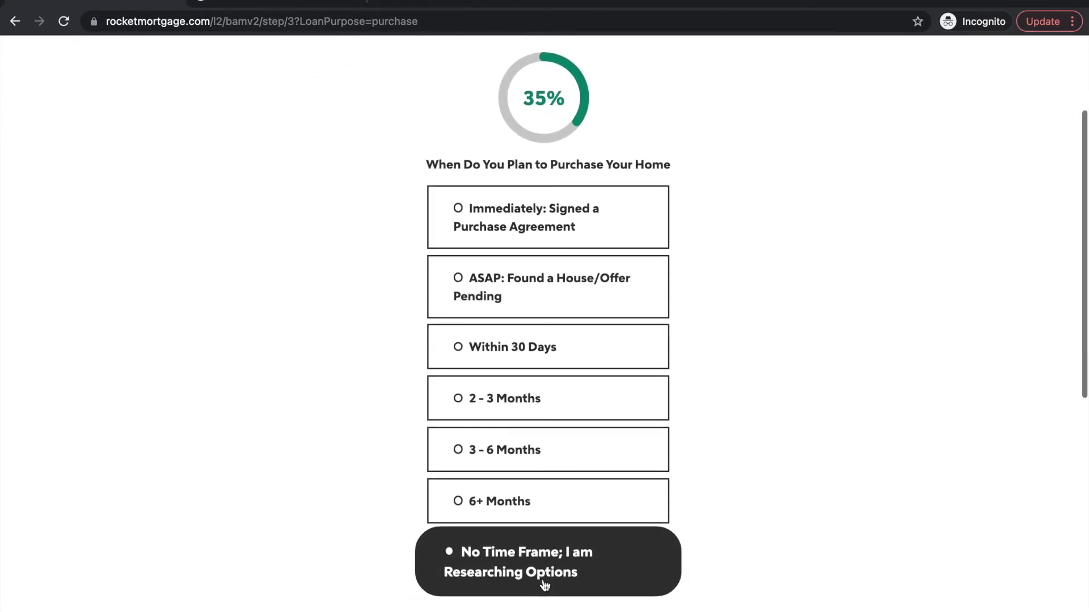
{"action": "scroll", "coordinate": [836, 375], "scroll_direction": "up", "scroll_amount": 1}
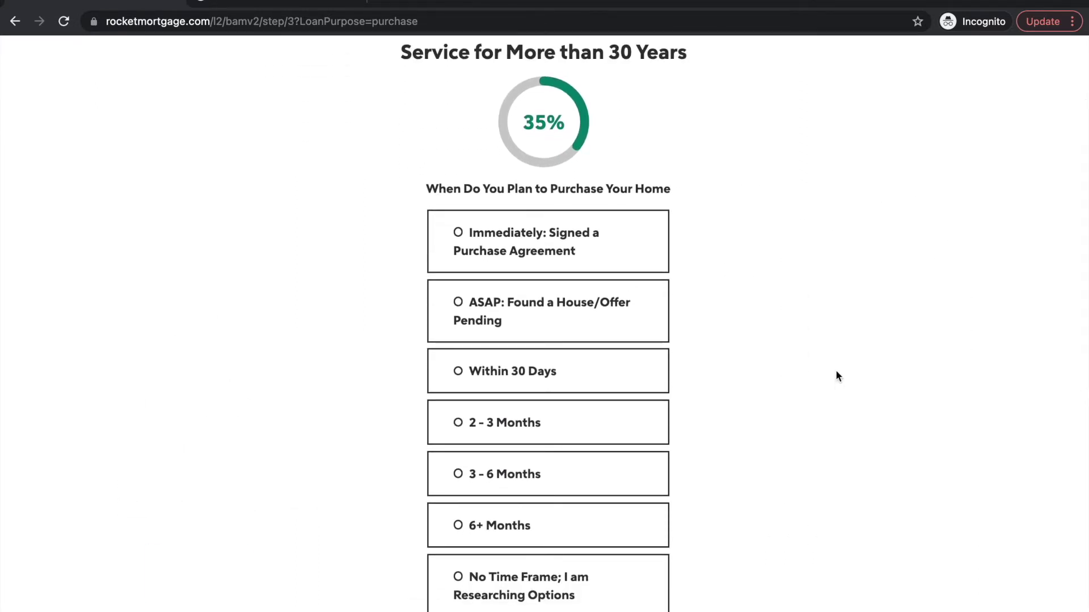
{"action": "left_click", "coordinate": [548, 248]}
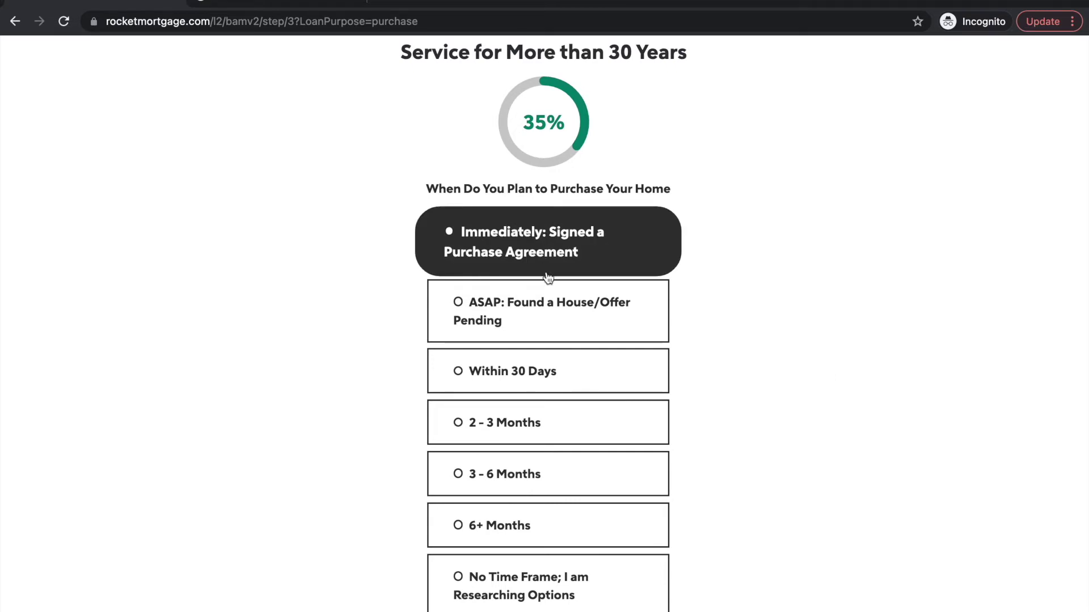
{"action": "scroll", "coordinate": [557, 255], "scroll_direction": "down", "scroll_amount": 2}
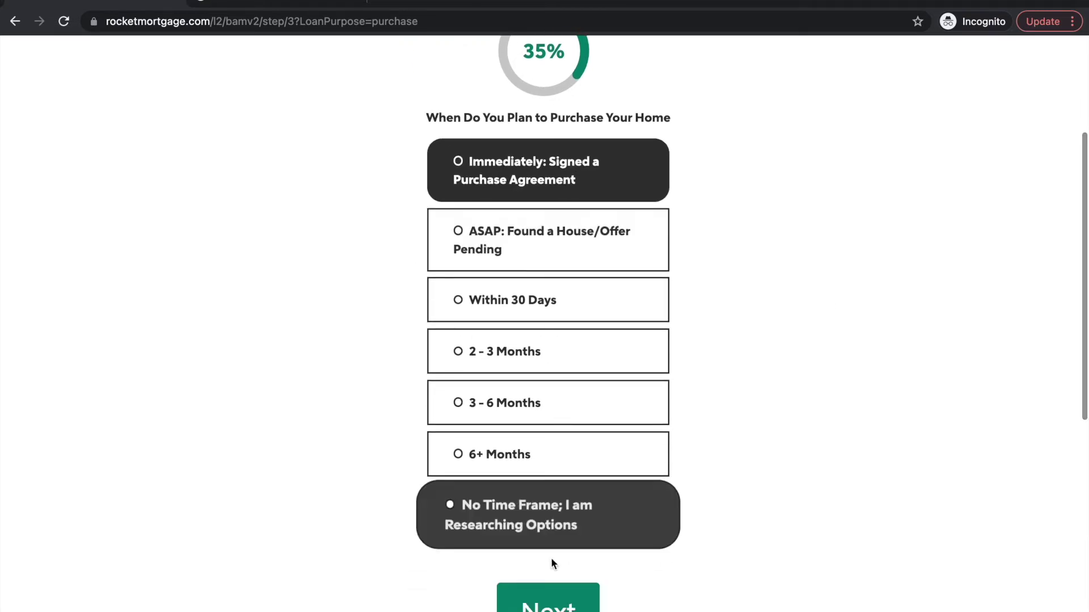
{"action": "left_click", "coordinate": [549, 602]}
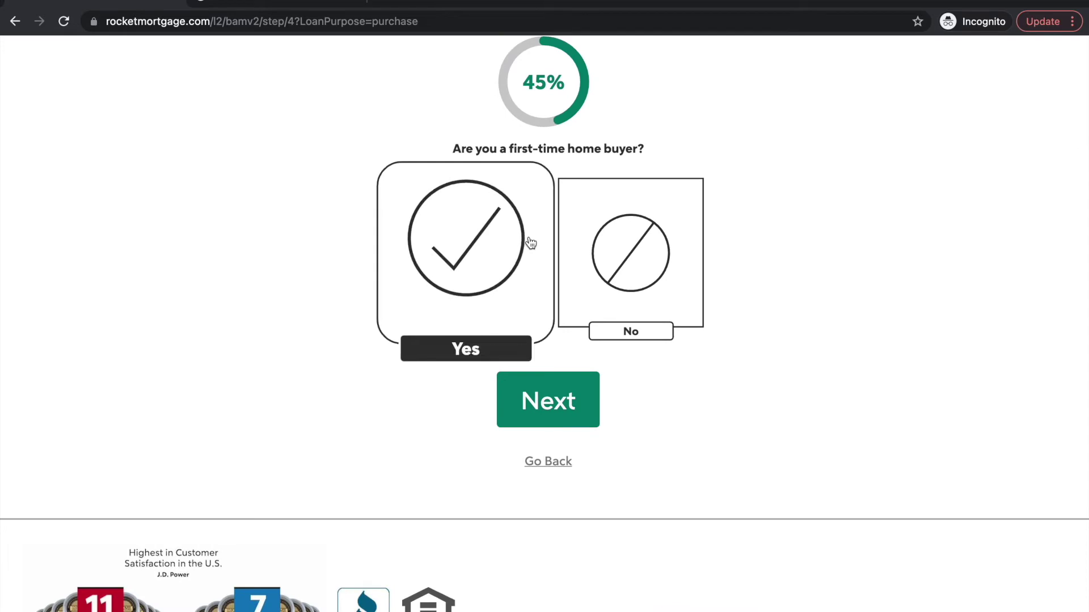
Answer No to first-time buyer and choose Excellent 720+ credit
{"action": "left_click", "coordinate": [607, 236]}
{"action": "left_click", "coordinate": [565, 411]}
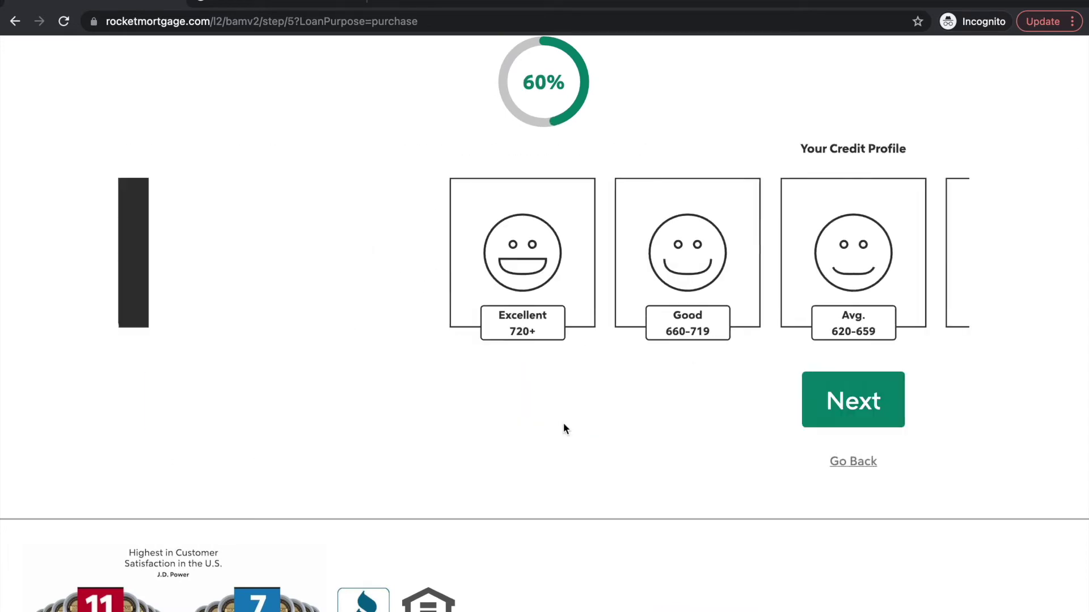
{"action": "left_click", "coordinate": [215, 277]}
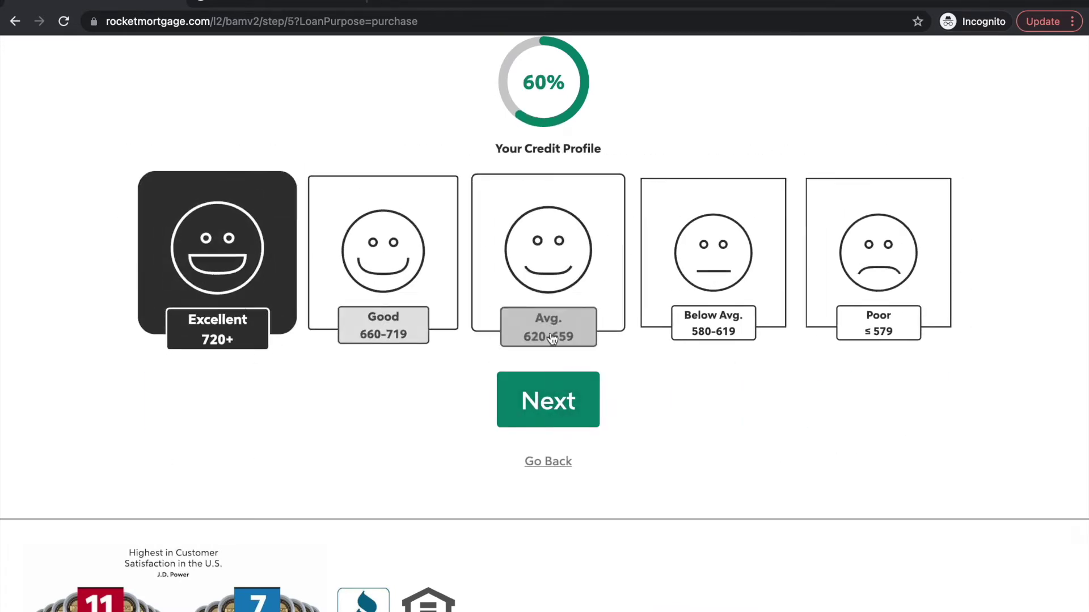
{"action": "left_click", "coordinate": [563, 398]}
{"action": "scroll", "coordinate": [563, 398], "scroll_direction": "up", "scroll_amount": 2}
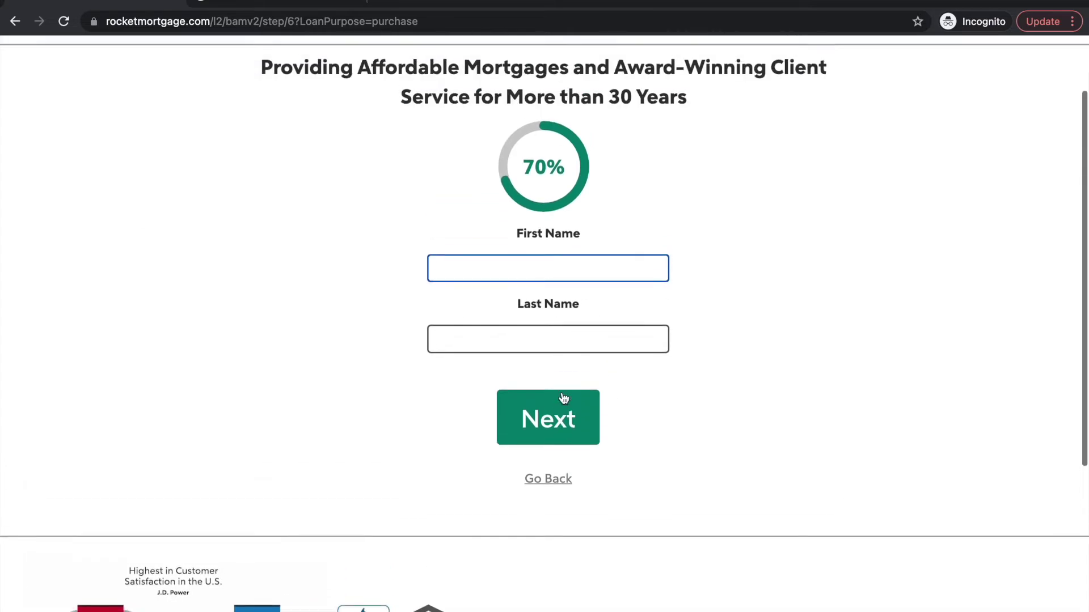
{"action": "key", "text": "Tab"}
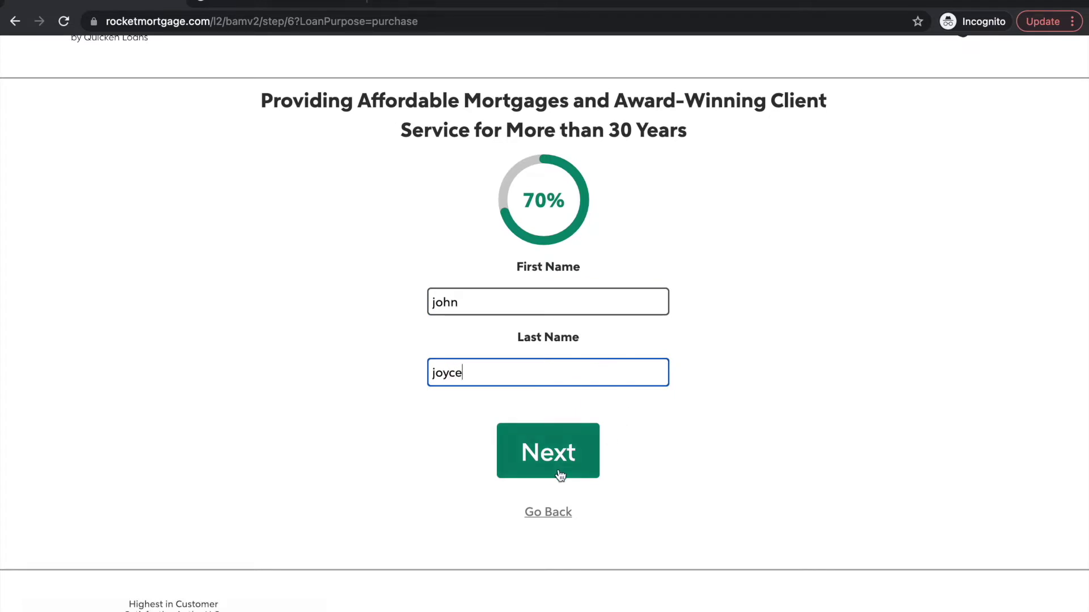
{"action": "left_click", "coordinate": [560, 476]}
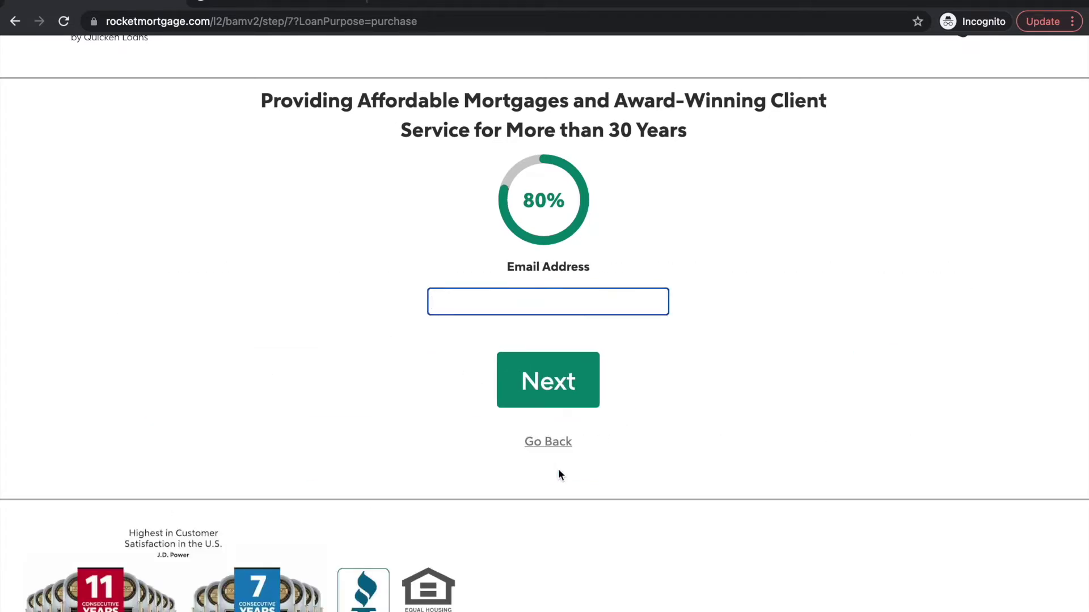
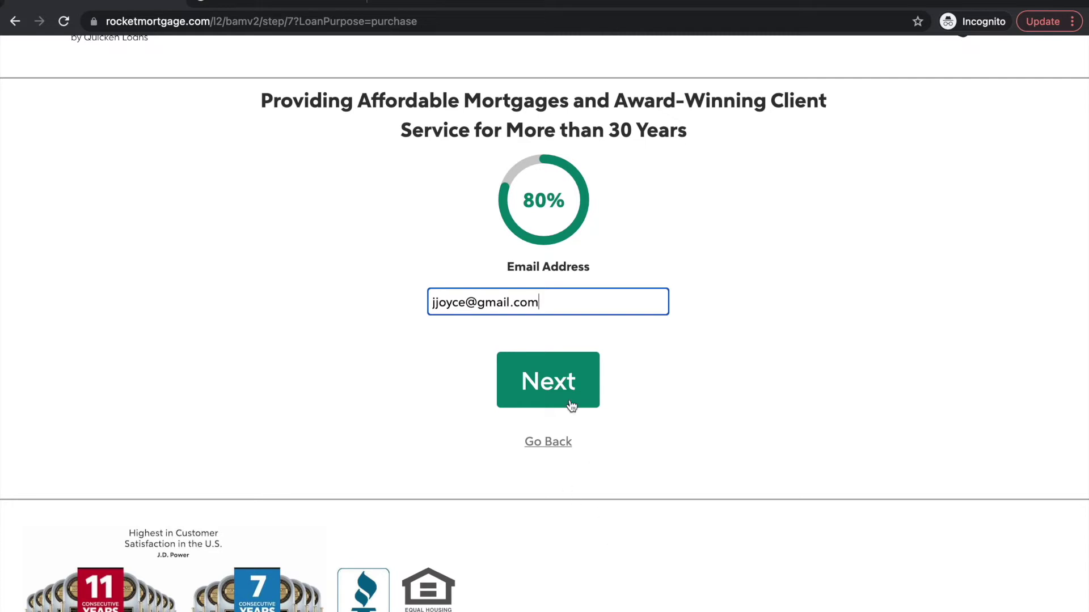
{"action": "left_click", "coordinate": [562, 395]}
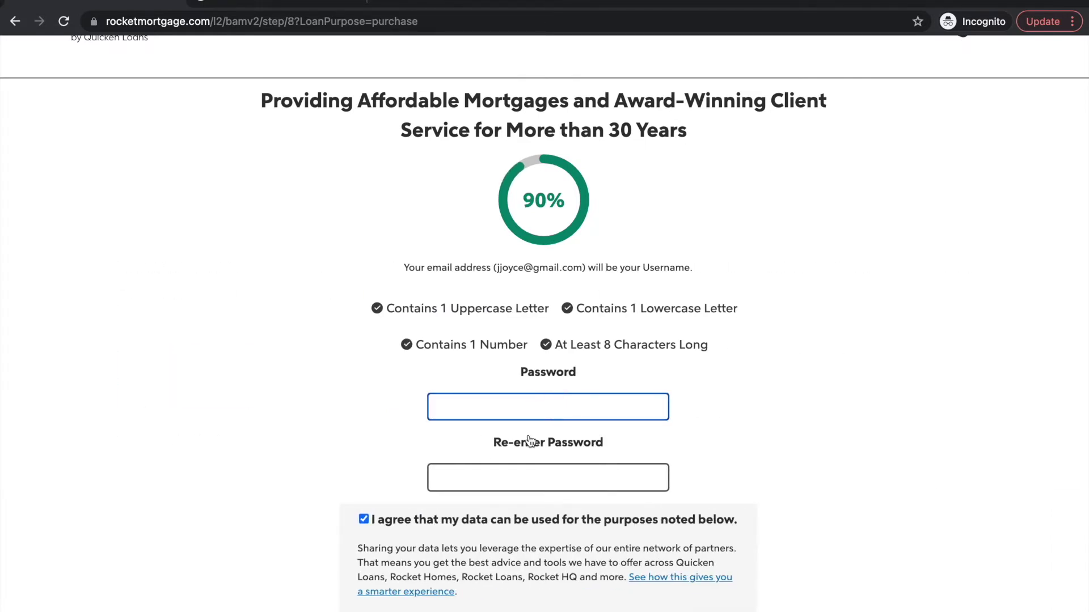
{"action": "scroll", "coordinate": [530, 441], "scroll_direction": "down", "scroll_amount": 4}
{"action": "scroll", "coordinate": [505, 558], "scroll_direction": "down", "scroll_amount": 1}
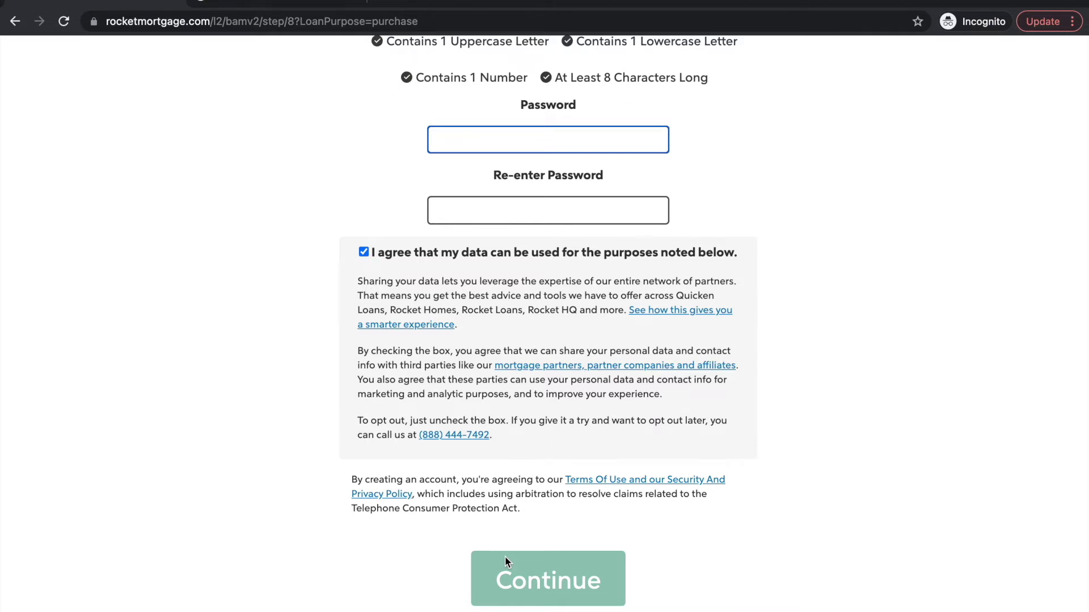
{"action": "scroll", "coordinate": [505, 556], "scroll_direction": "up", "scroll_amount": 5}
{"action": "scroll", "coordinate": [505, 557], "scroll_direction": "up", "scroll_amount": 1}
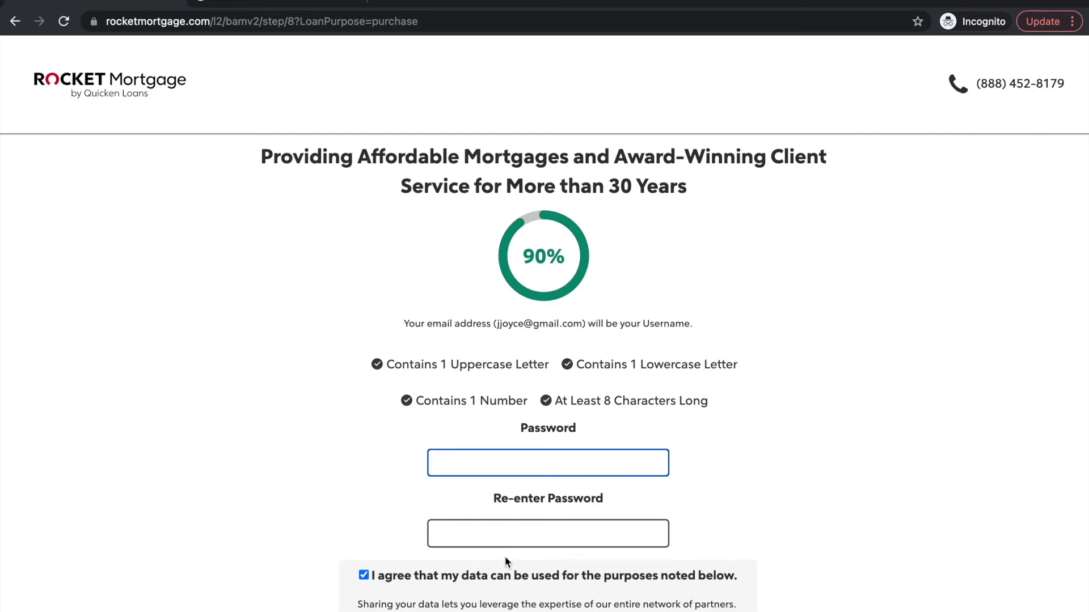
Load quickenloans.com in a new incognito tab
{"action": "left_click", "coordinate": [381, 1]}
{"action": "type", "text": "quicke"}
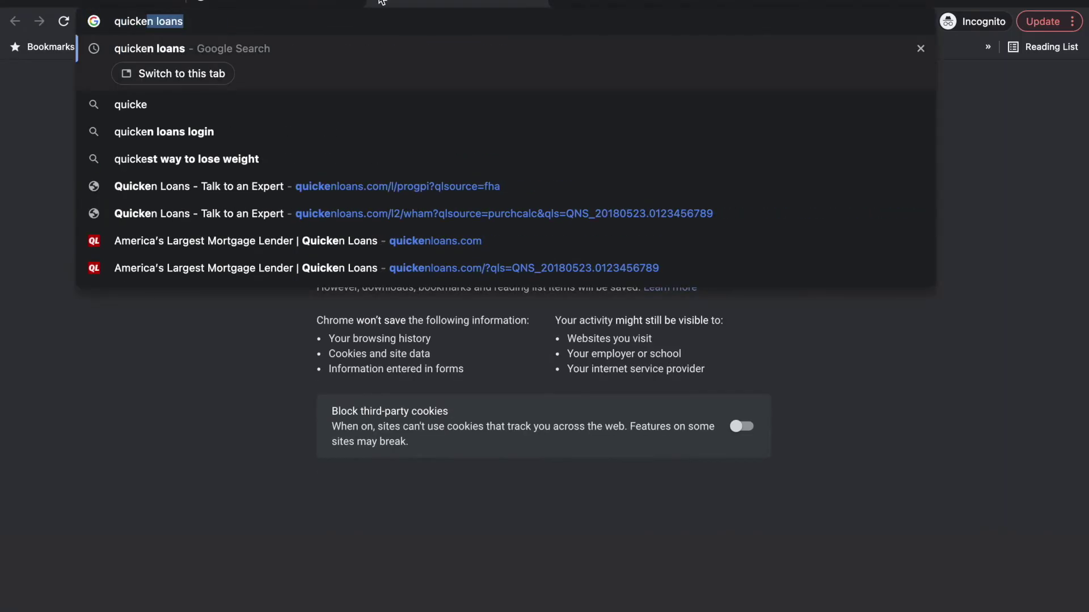
{"action": "type", "text": "nloans.com"}
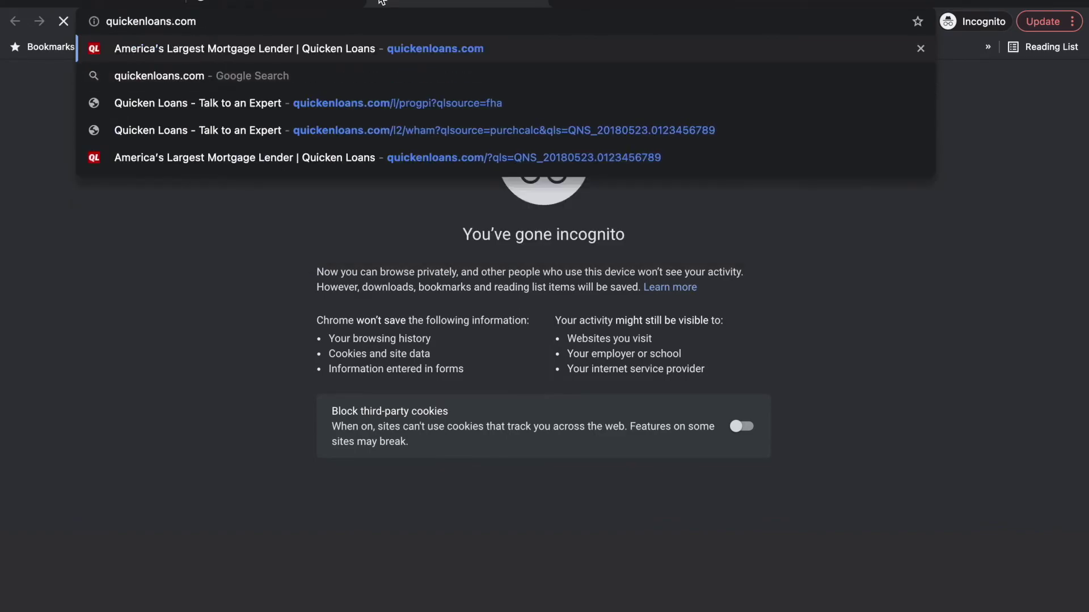
{"action": "key", "text": "Return"}
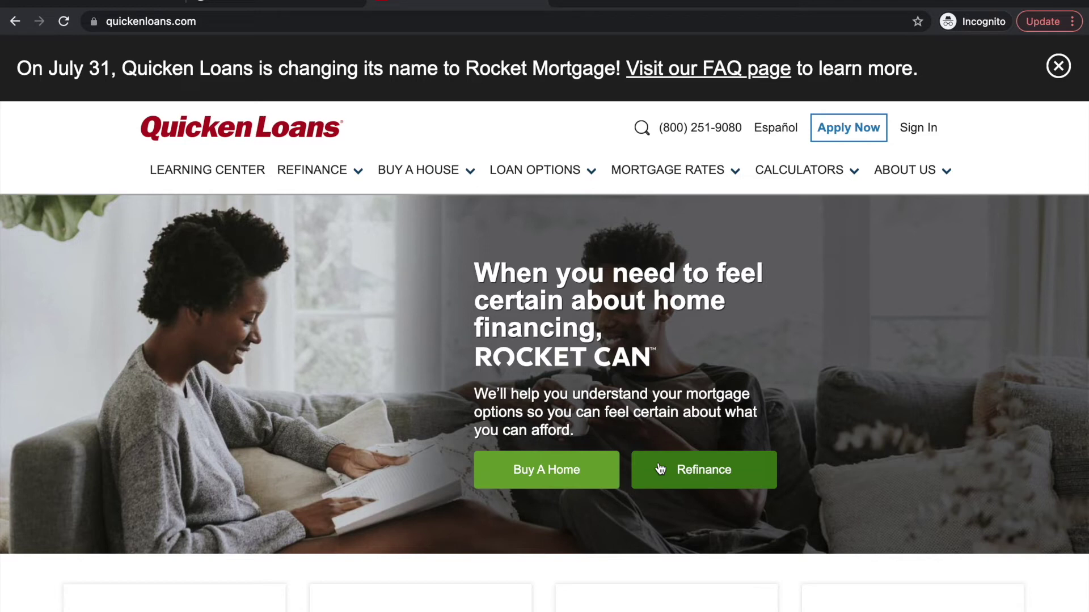
Open the Mortgage Rates Today page and scroll through the rates table
{"action": "mouse_move", "coordinate": [690, 187]}
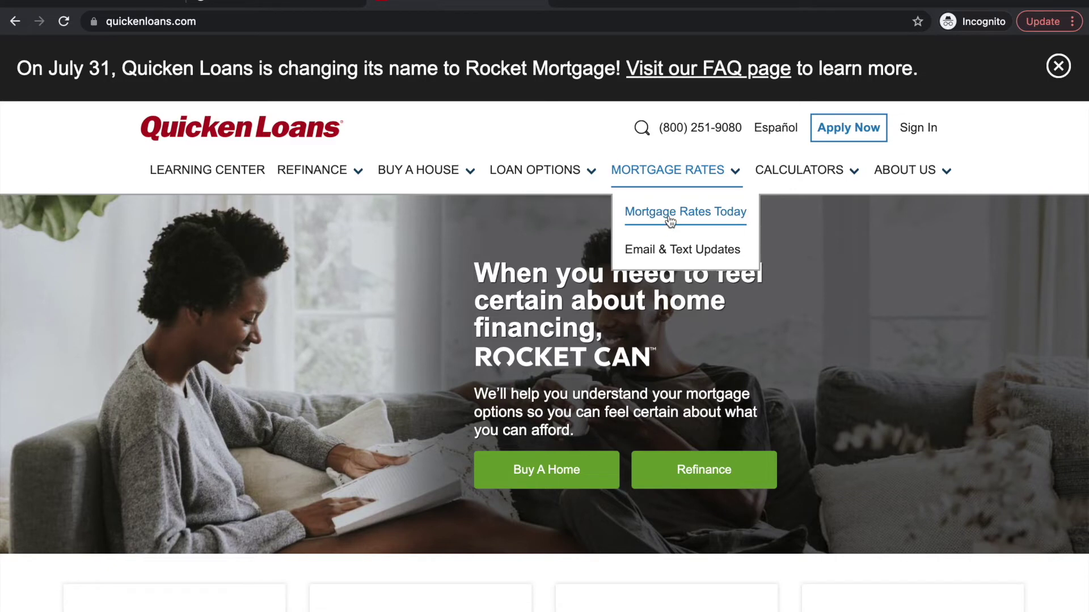
{"action": "left_click", "coordinate": [669, 220]}
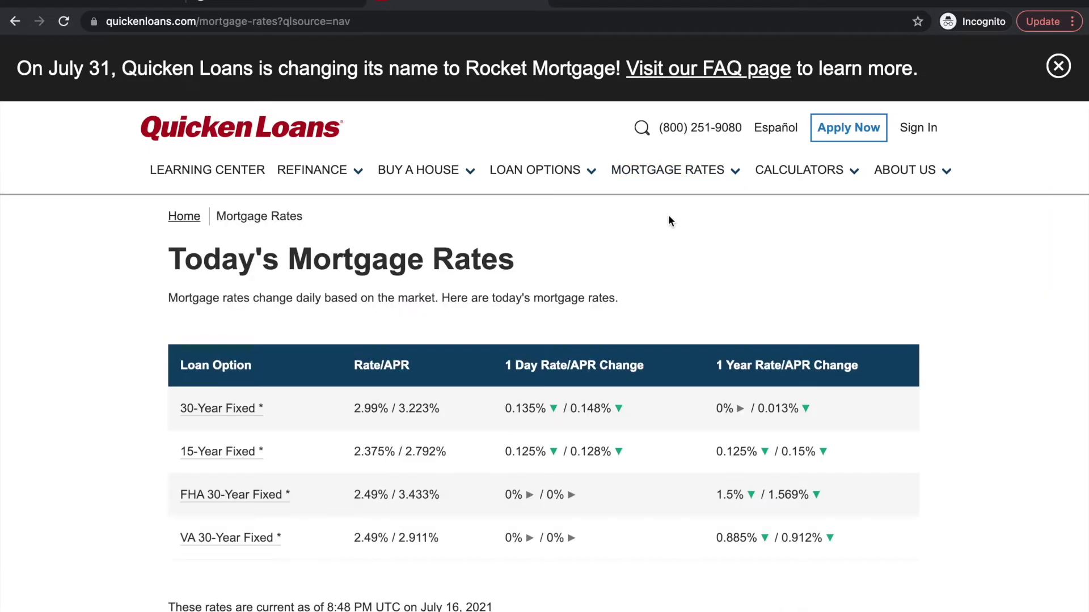
{"action": "scroll", "coordinate": [670, 221], "scroll_direction": "down", "scroll_amount": 1}
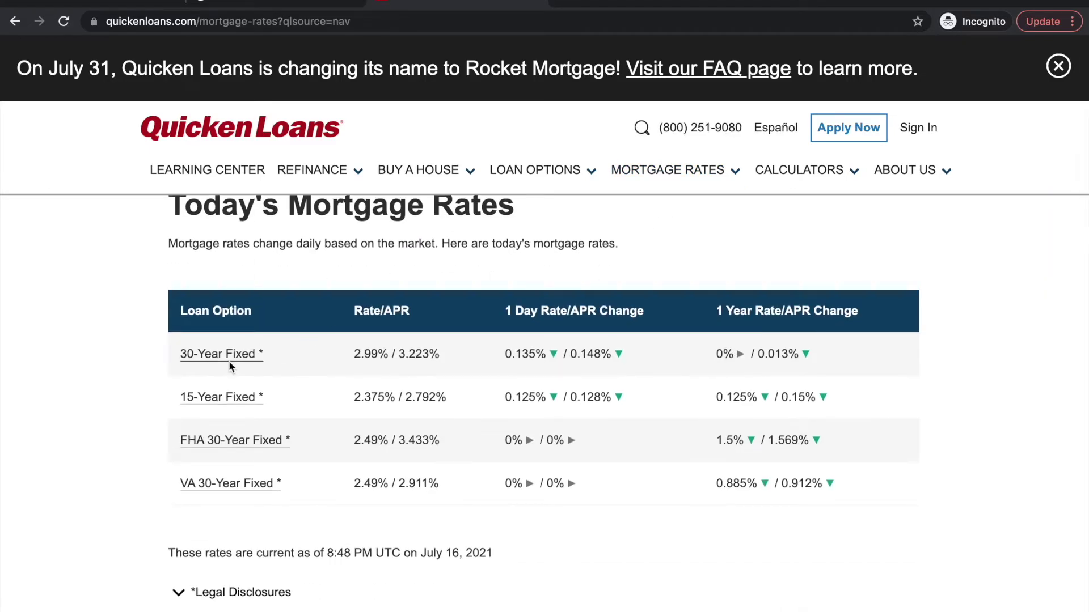
{"action": "scroll", "coordinate": [650, 349], "scroll_direction": "down", "scroll_amount": 9}
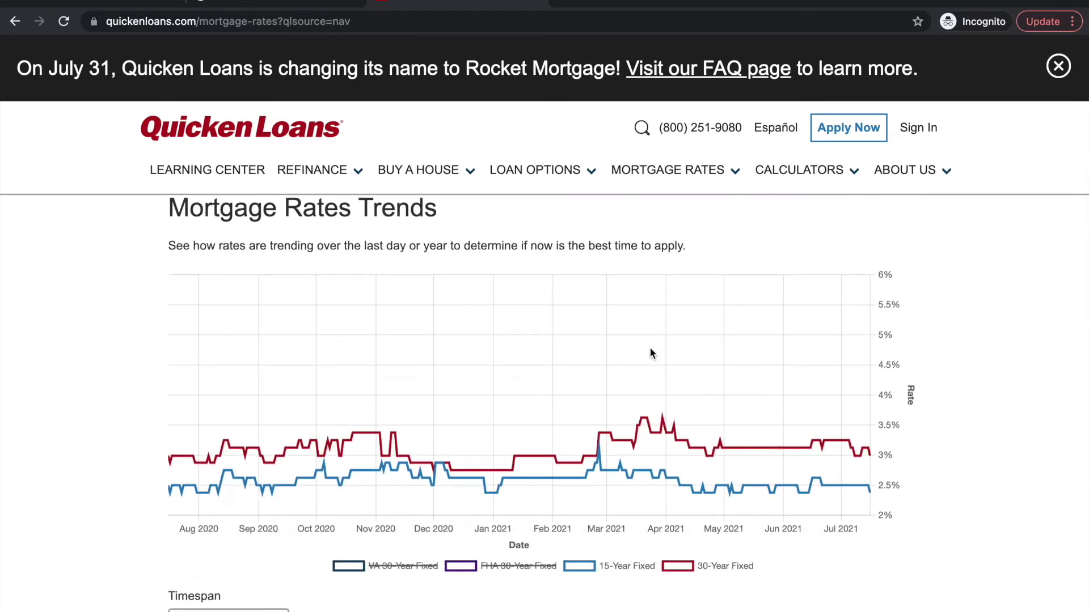
{"action": "scroll", "coordinate": [581, 267], "scroll_direction": "up", "scroll_amount": 9}
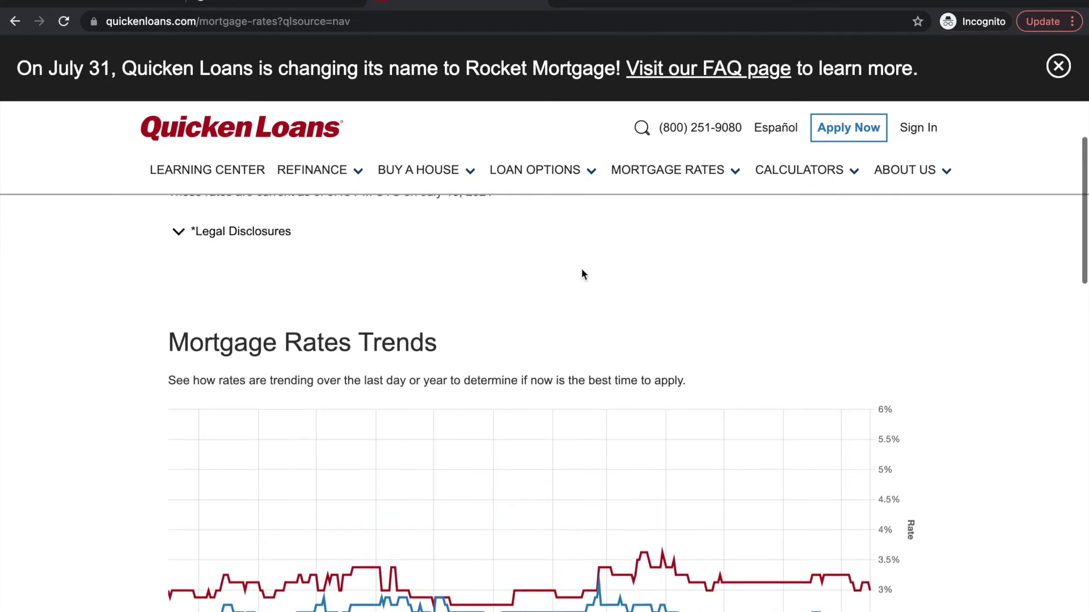
{"action": "scroll", "coordinate": [583, 274], "scroll_direction": "up", "scroll_amount": 2}
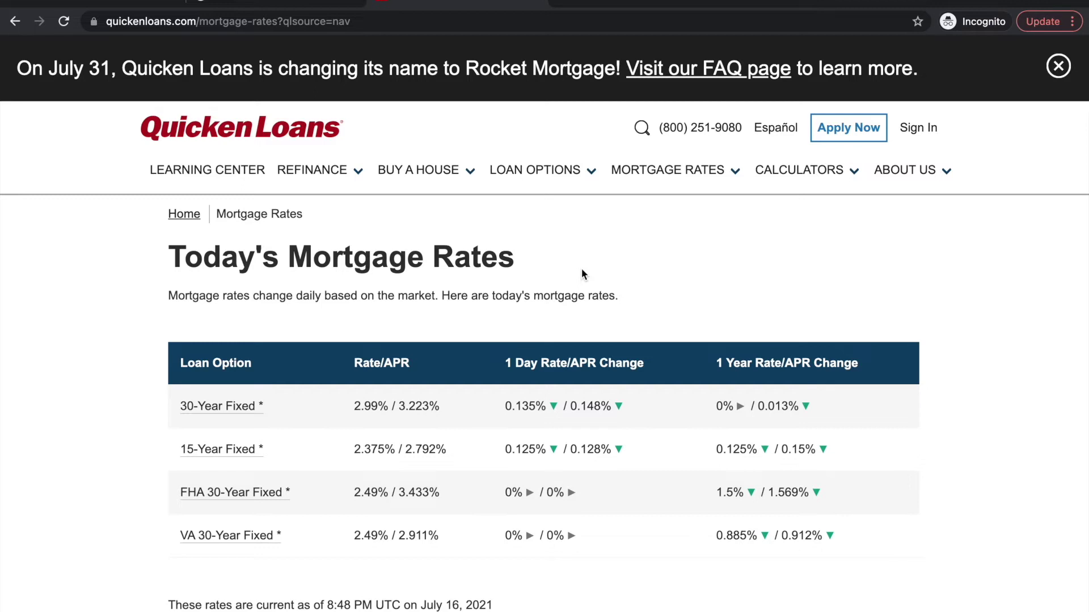
{"action": "mouse_move", "coordinate": [808, 187]}
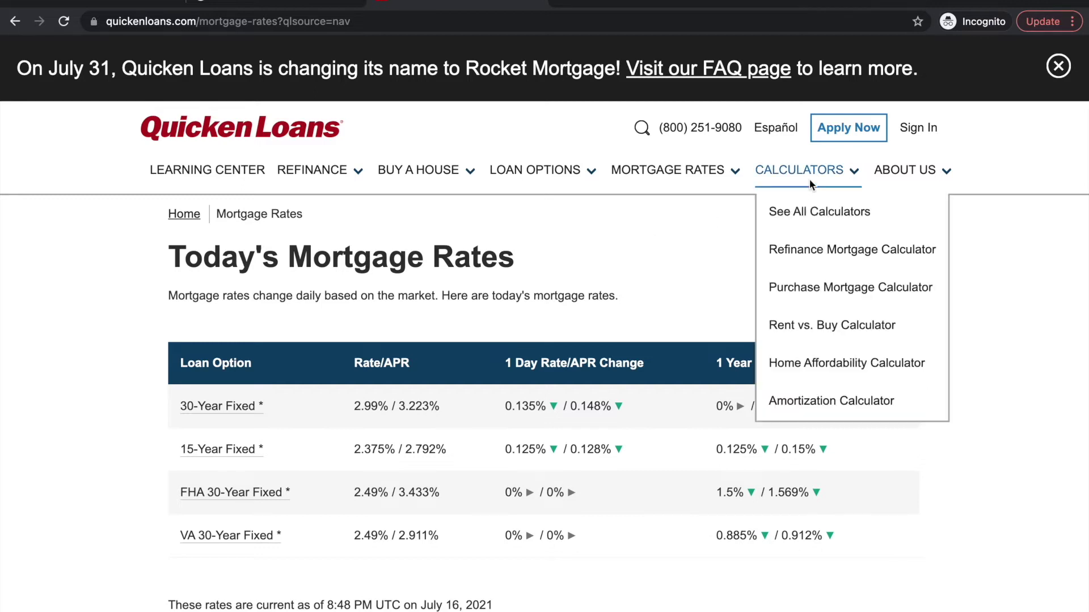
Open the Mortgage Calculator from the All Calculators page, showing $1,287.08 monthly
{"action": "left_click", "coordinate": [817, 212]}
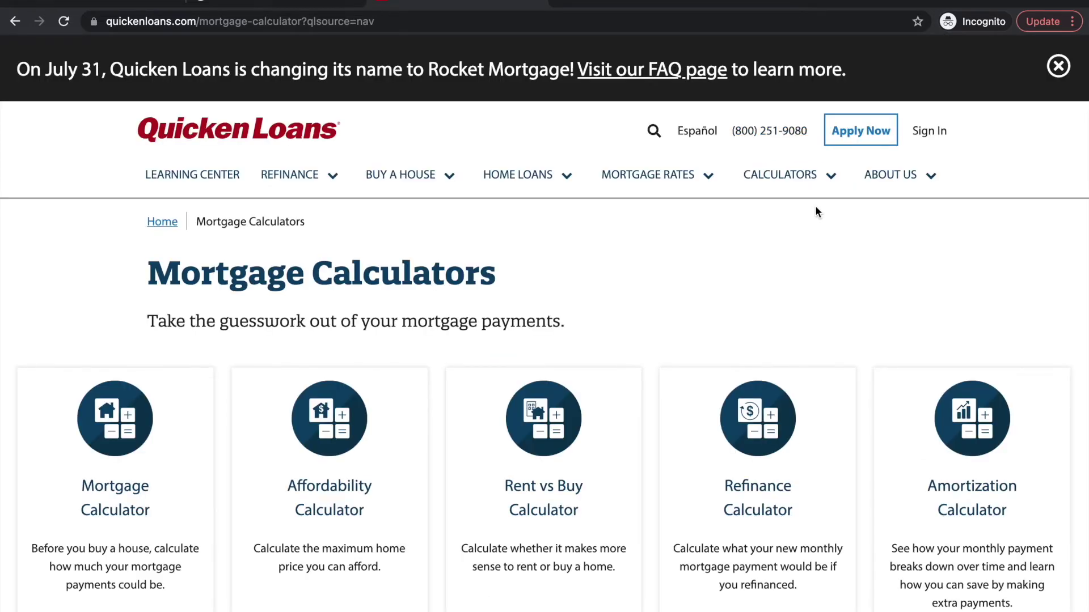
{"action": "scroll", "coordinate": [816, 210], "scroll_direction": "down", "scroll_amount": 1}
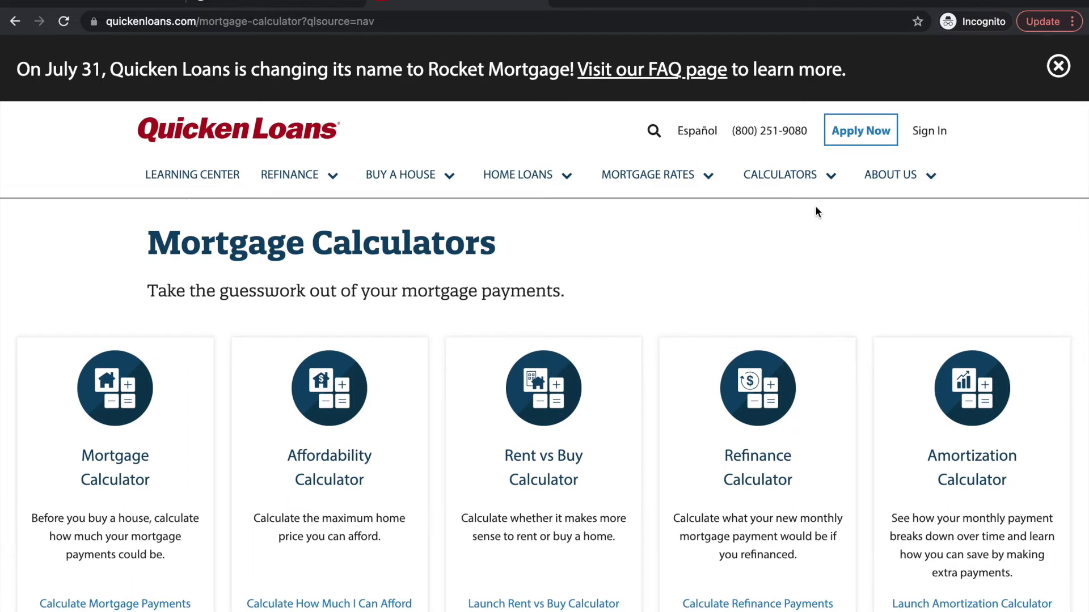
{"action": "scroll", "coordinate": [816, 207], "scroll_direction": "down", "scroll_amount": 1}
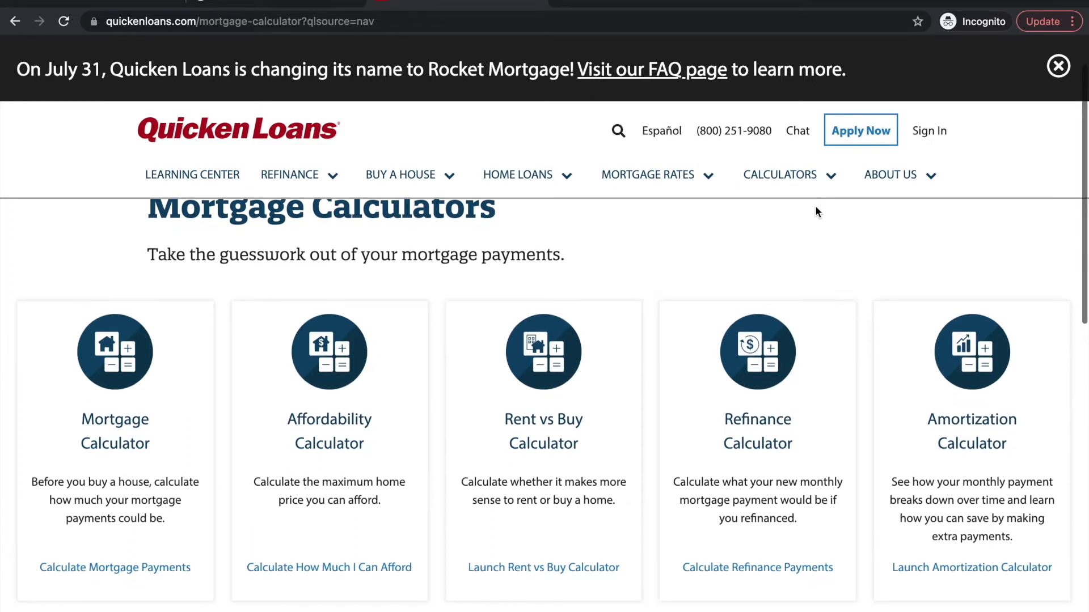
{"action": "scroll", "coordinate": [816, 207], "scroll_direction": "down", "scroll_amount": 1}
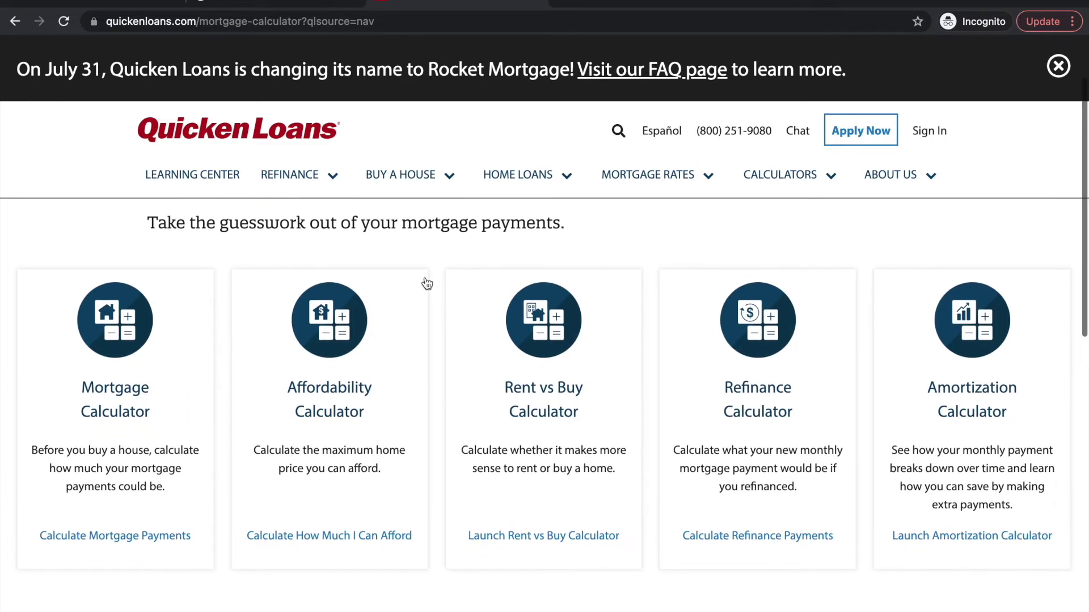
{"action": "left_click", "coordinate": [140, 346]}
{"action": "scroll", "coordinate": [141, 348], "scroll_direction": "down", "scroll_amount": 2}
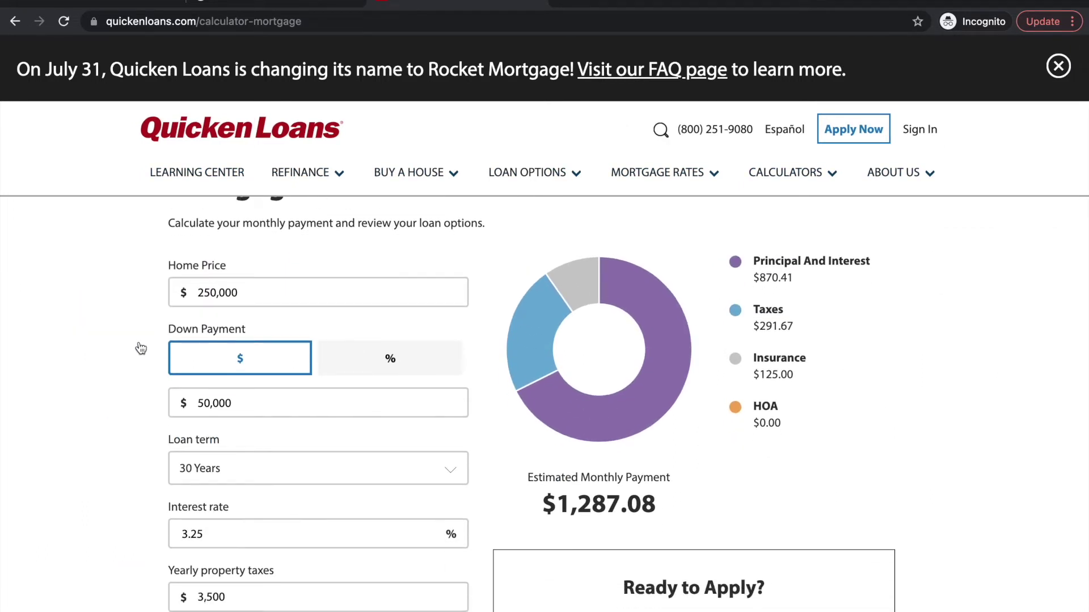
{"action": "scroll", "coordinate": [140, 348], "scroll_direction": "up", "scroll_amount": 1}
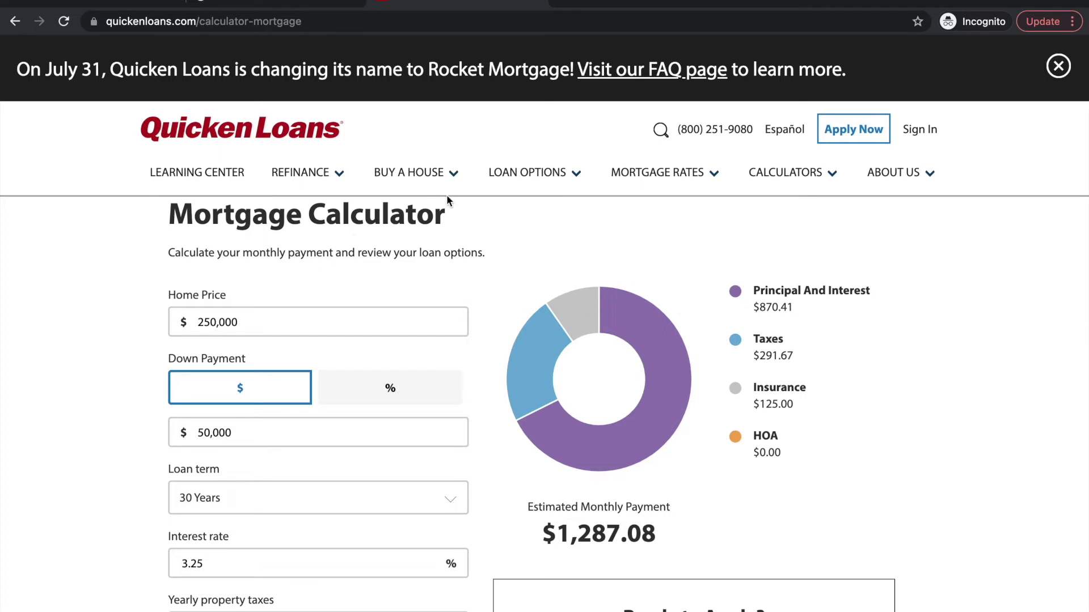
Close the 'Do you have a question?' chat popup and start an Apply Now application
{"action": "mouse_move", "coordinate": [452, 177]}
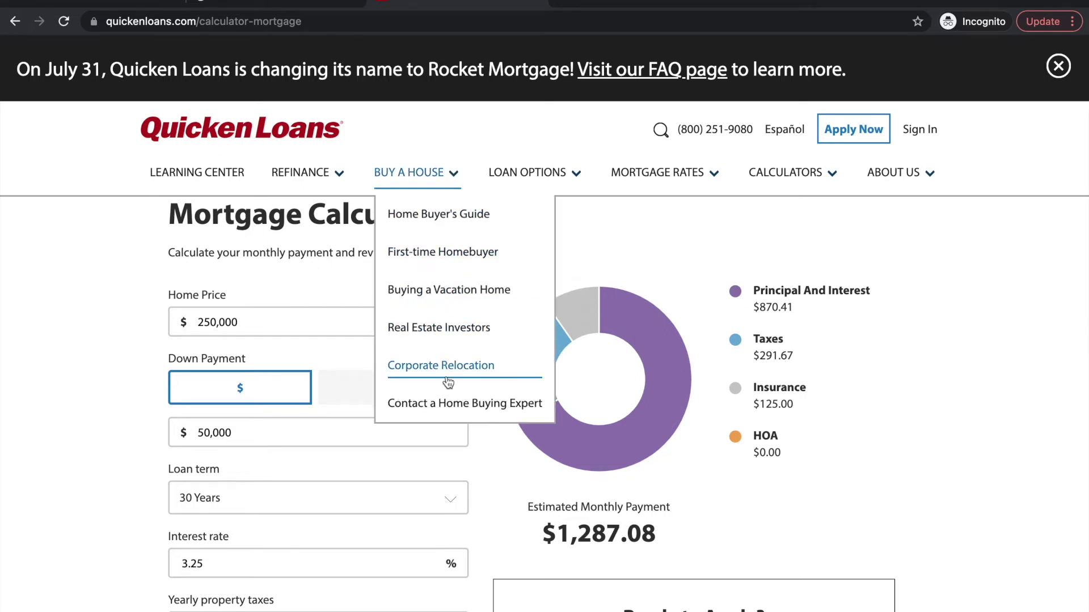
{"action": "mouse_move", "coordinate": [543, 181]}
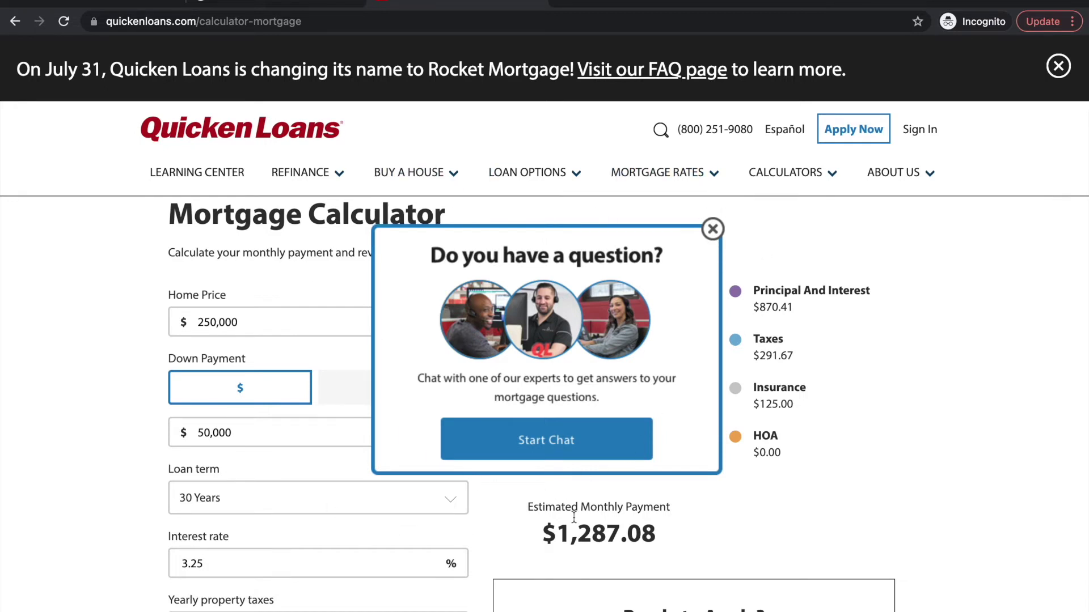
{"action": "left_click", "coordinate": [713, 233]}
{"action": "mouse_move", "coordinate": [665, 199]}
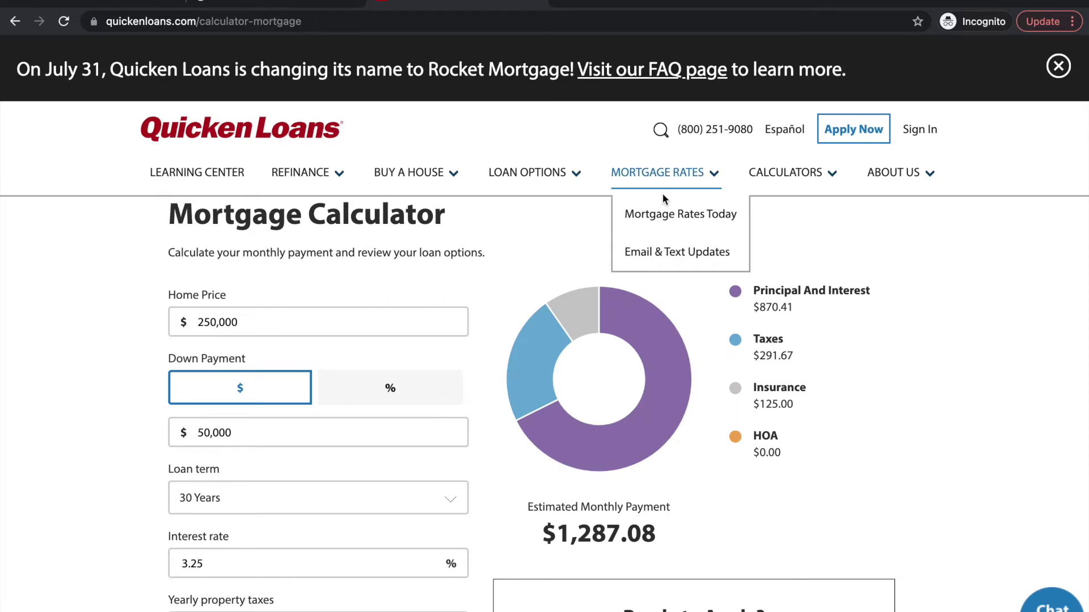
{"action": "left_click", "coordinate": [853, 130]}
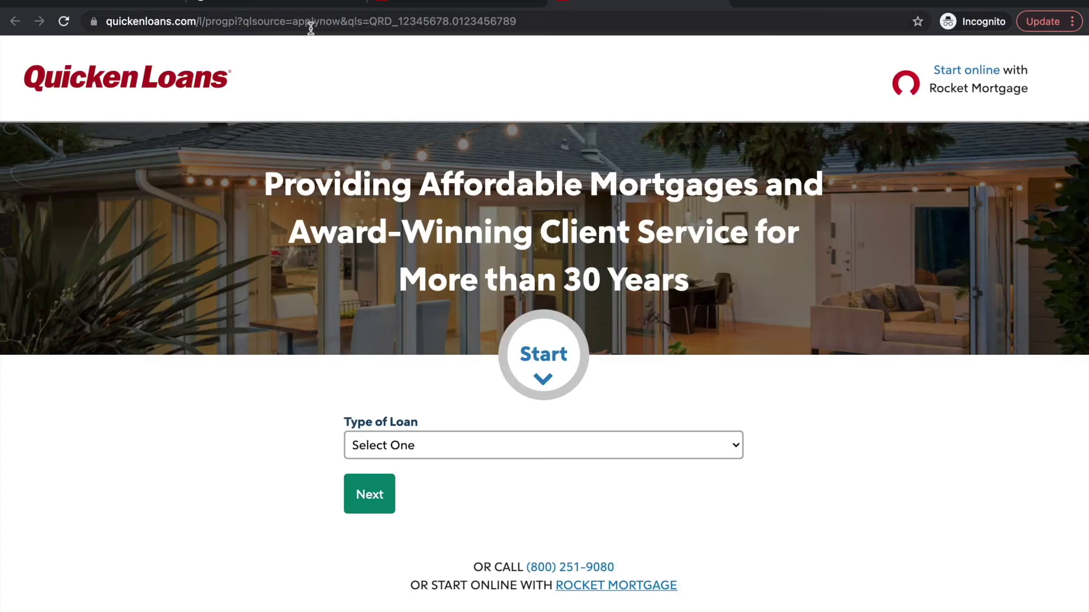
Choose Home Refinance as the loan type and Single Family as the home
{"action": "scroll", "coordinate": [415, 383], "scroll_direction": "down", "scroll_amount": 1}
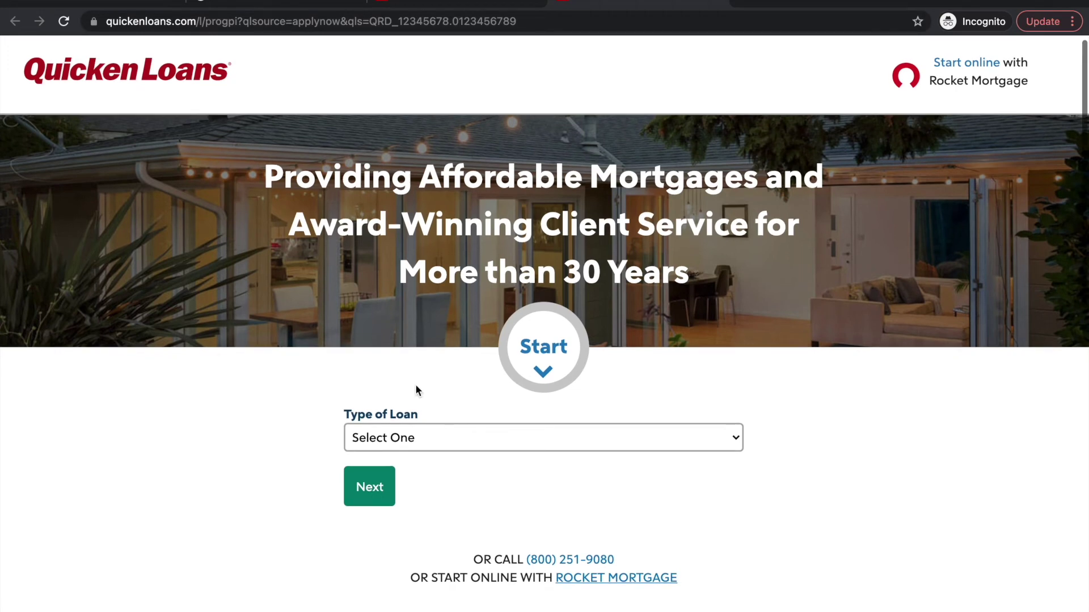
{"action": "left_click", "coordinate": [464, 440]}
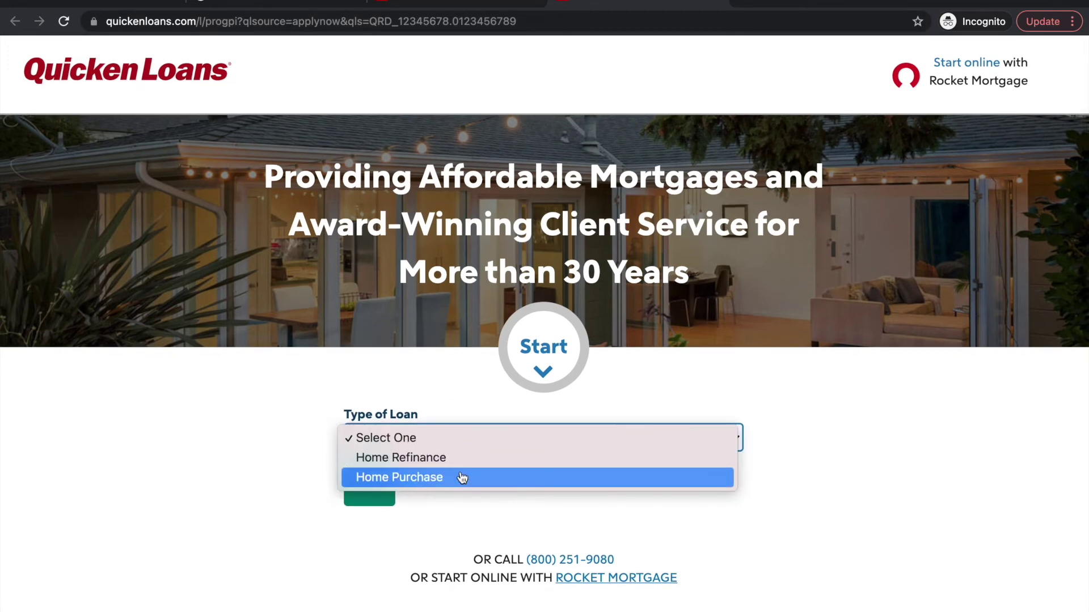
{"action": "left_click", "coordinate": [462, 458]}
{"action": "left_click", "coordinate": [371, 490]}
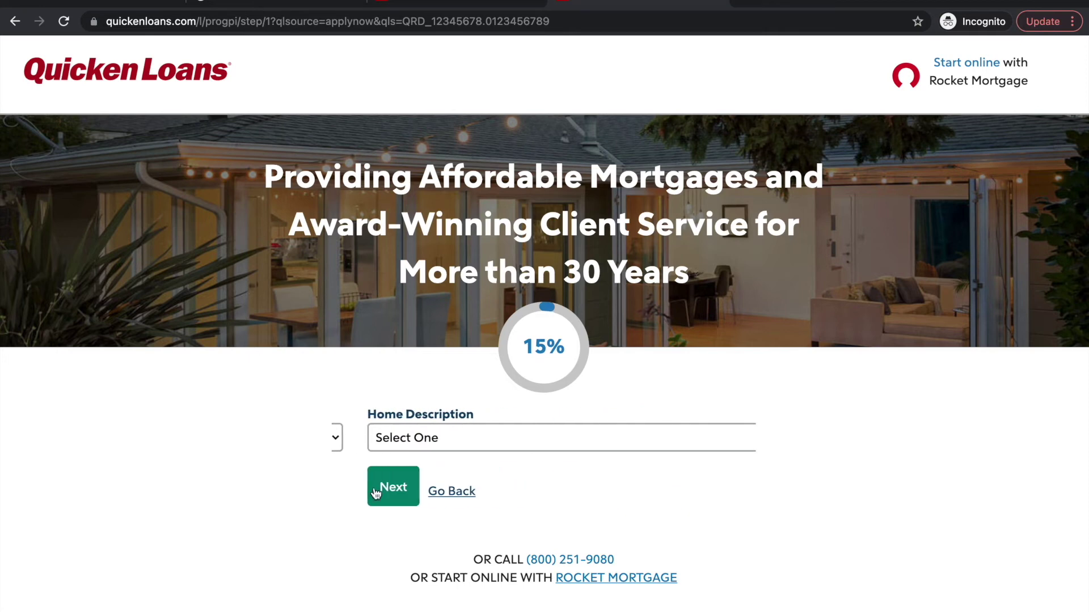
{"action": "left_click", "coordinate": [444, 444]}
{"action": "left_click", "coordinate": [443, 465]}
{"action": "left_click", "coordinate": [371, 485]}
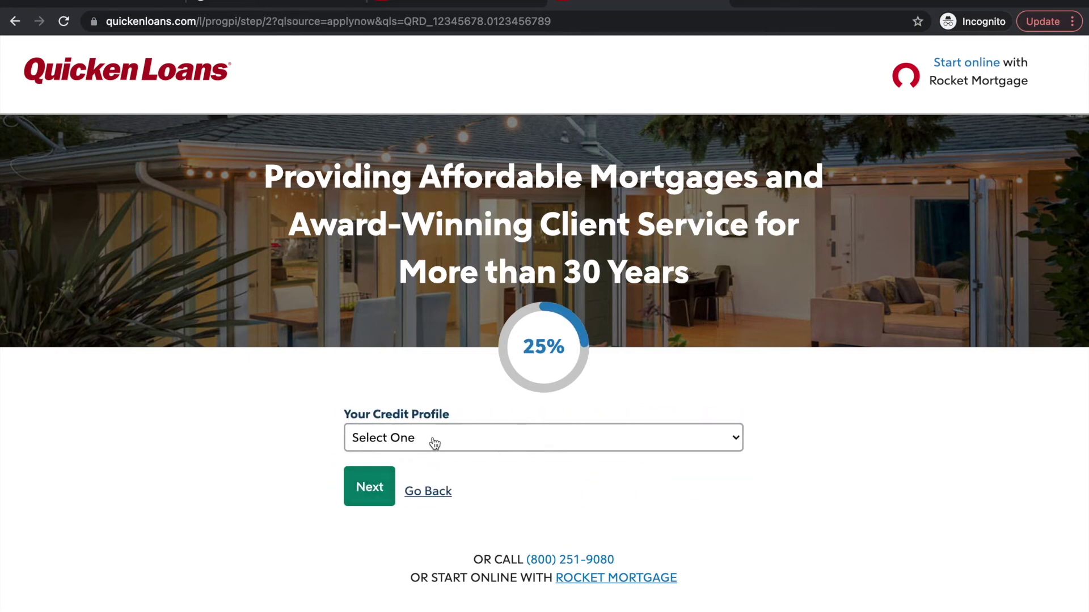
Choose Excellent (720 and above) credit and Primary Residence property use
{"action": "left_click", "coordinate": [434, 443]}
{"action": "left_click", "coordinate": [423, 454]}
{"action": "left_click", "coordinate": [377, 486]}
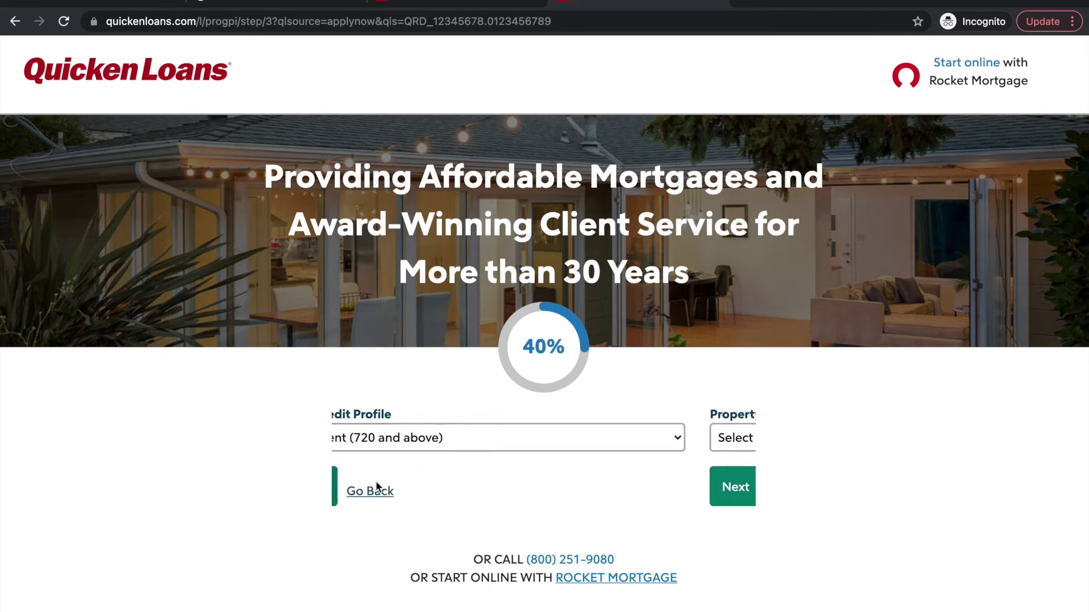
{"action": "left_click", "coordinate": [453, 439]}
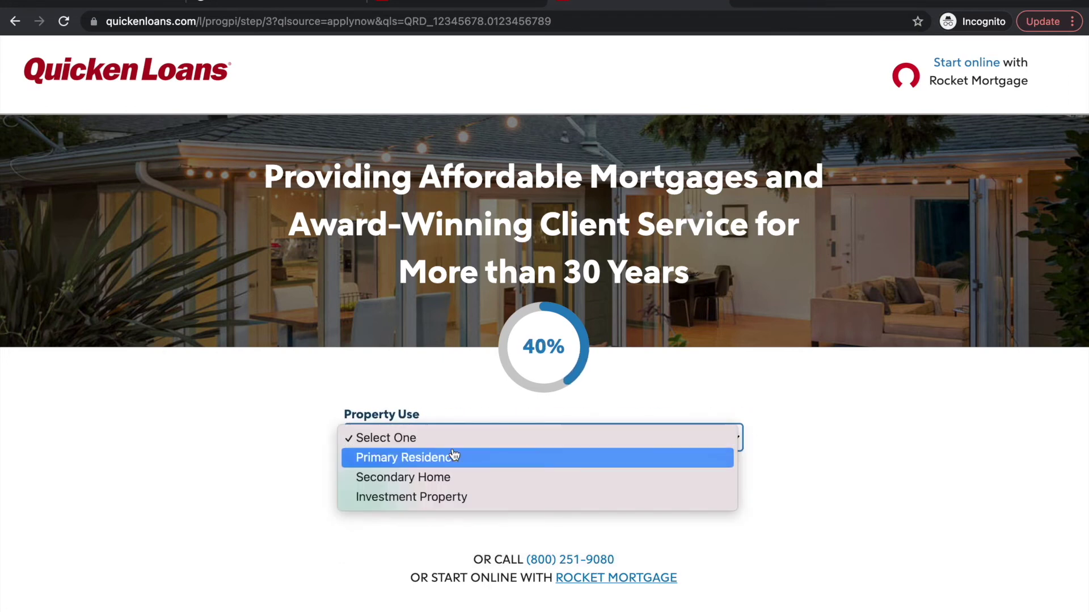
{"action": "left_click", "coordinate": [455, 457]}
{"action": "left_click", "coordinate": [369, 487]}
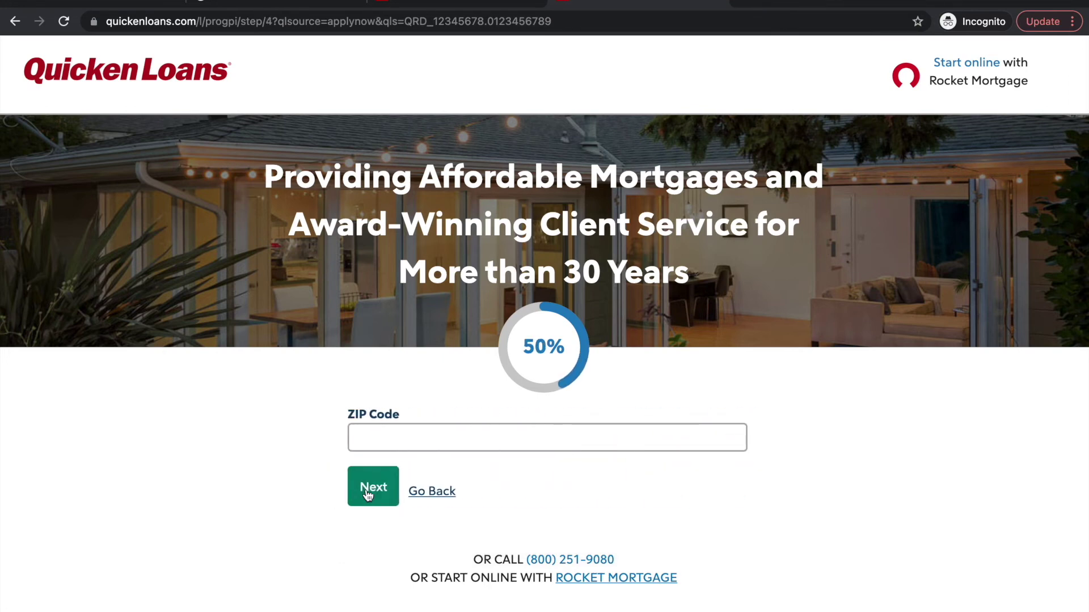
Enter ZIP code 29464 from the suggestion and continue
{"action": "left_click", "coordinate": [432, 437]}
{"action": "type", "text": "29464"}
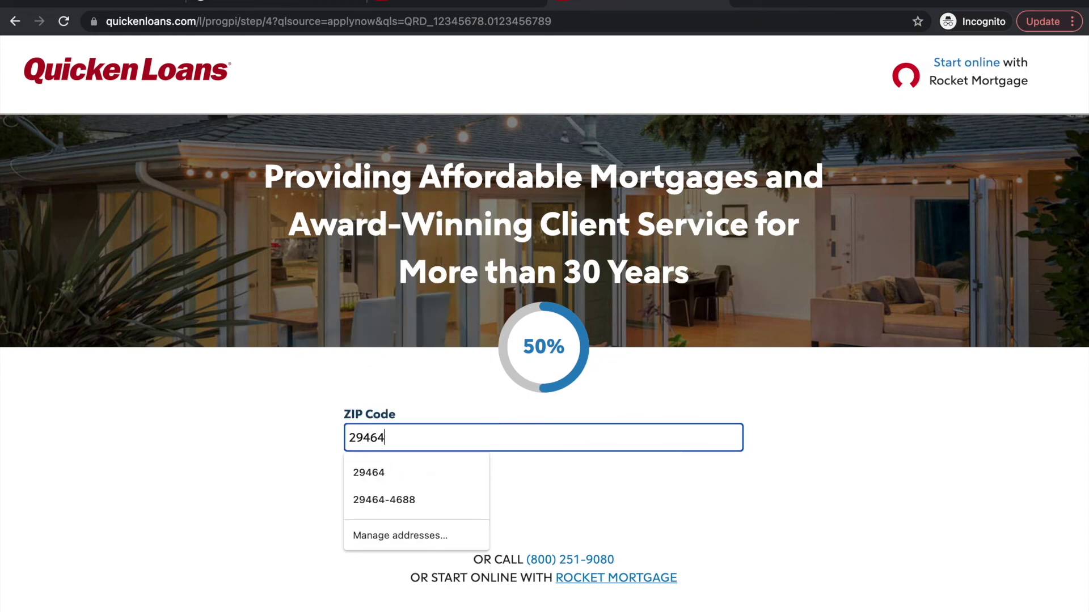
{"action": "left_click", "coordinate": [431, 466]}
{"action": "left_click", "coordinate": [366, 494]}
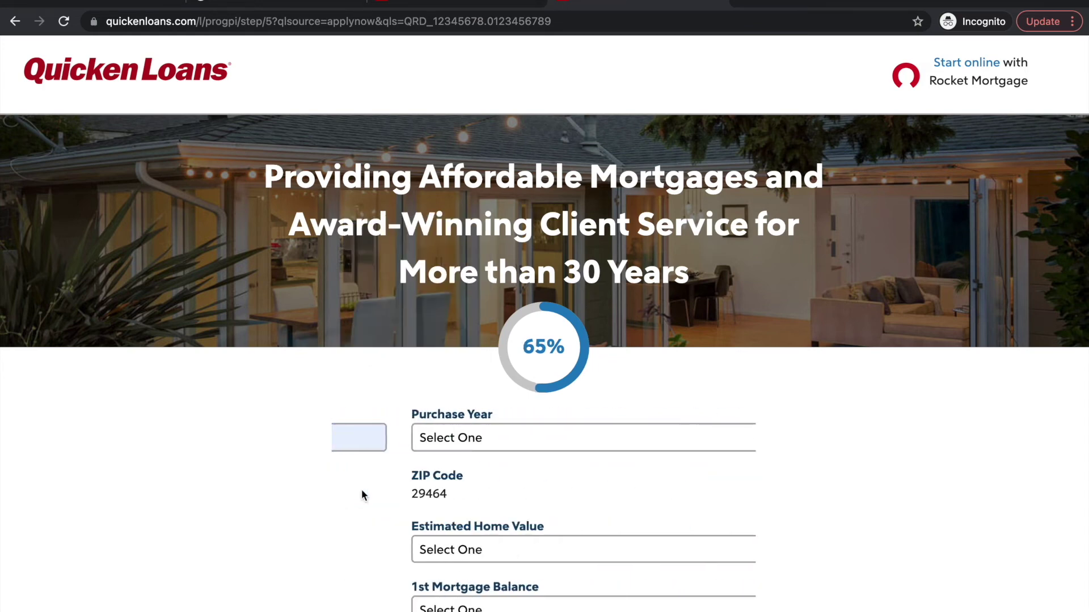
Set purchase year 2014, home value 240,001–250,000 and mortgage balance 190,001–195,000
{"action": "scroll", "coordinate": [387, 468], "scroll_direction": "down", "scroll_amount": 6}
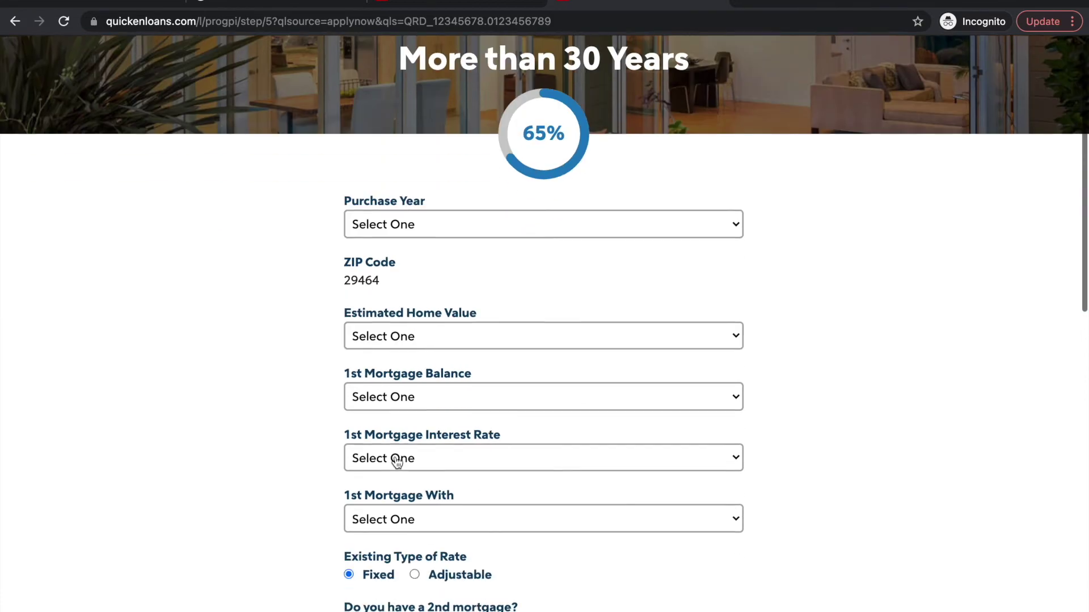
{"action": "left_click", "coordinate": [445, 107]}
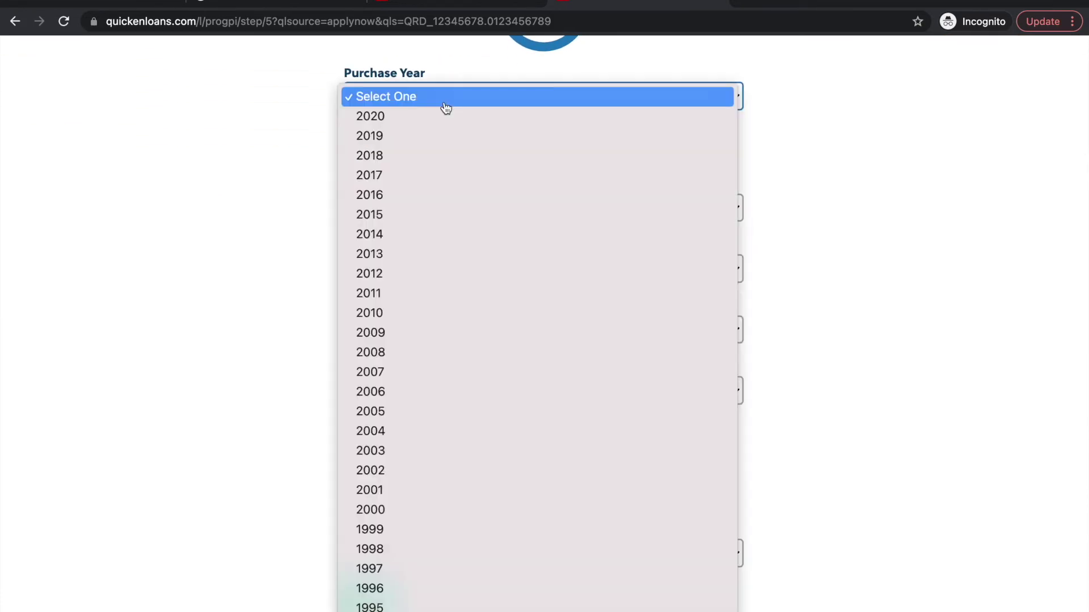
{"action": "left_click", "coordinate": [427, 235]}
{"action": "left_click", "coordinate": [444, 209]}
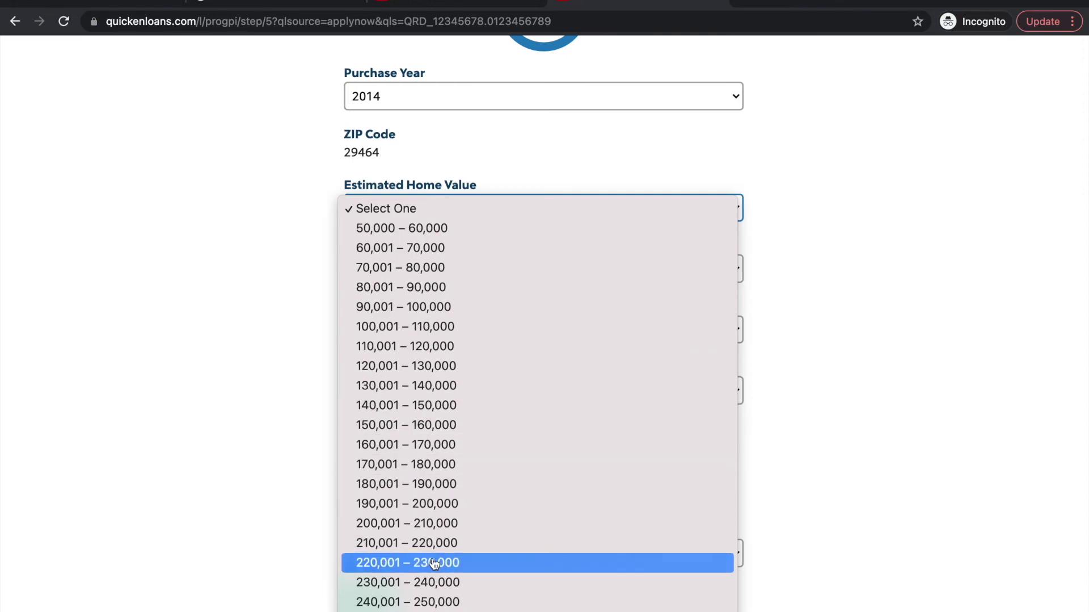
{"action": "left_click", "coordinate": [428, 601]}
{"action": "scroll", "coordinate": [428, 601], "scroll_direction": "down", "scroll_amount": 3}
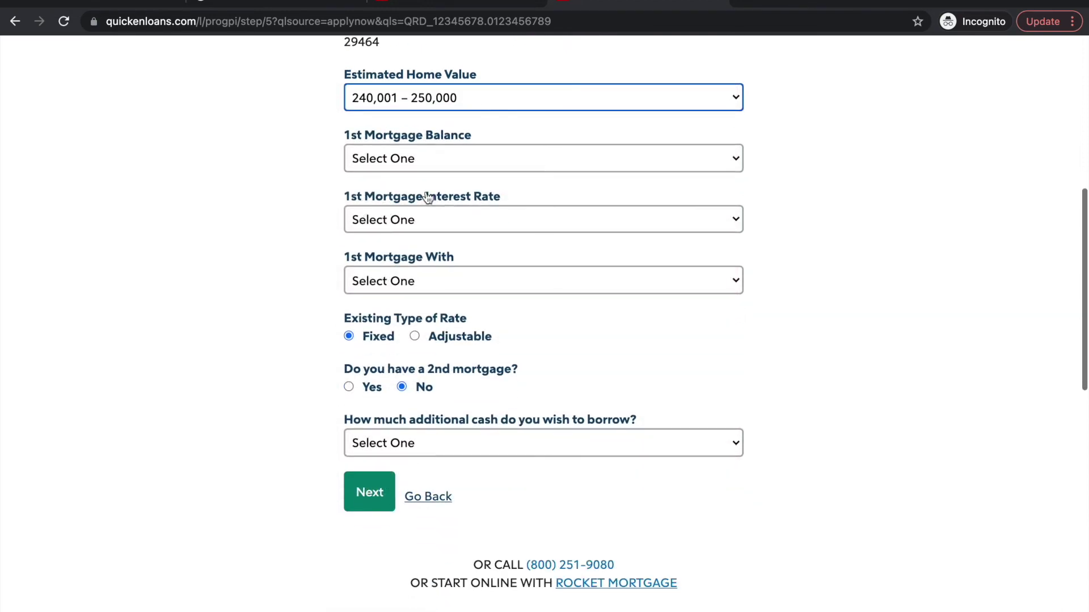
{"action": "left_click", "coordinate": [431, 156]}
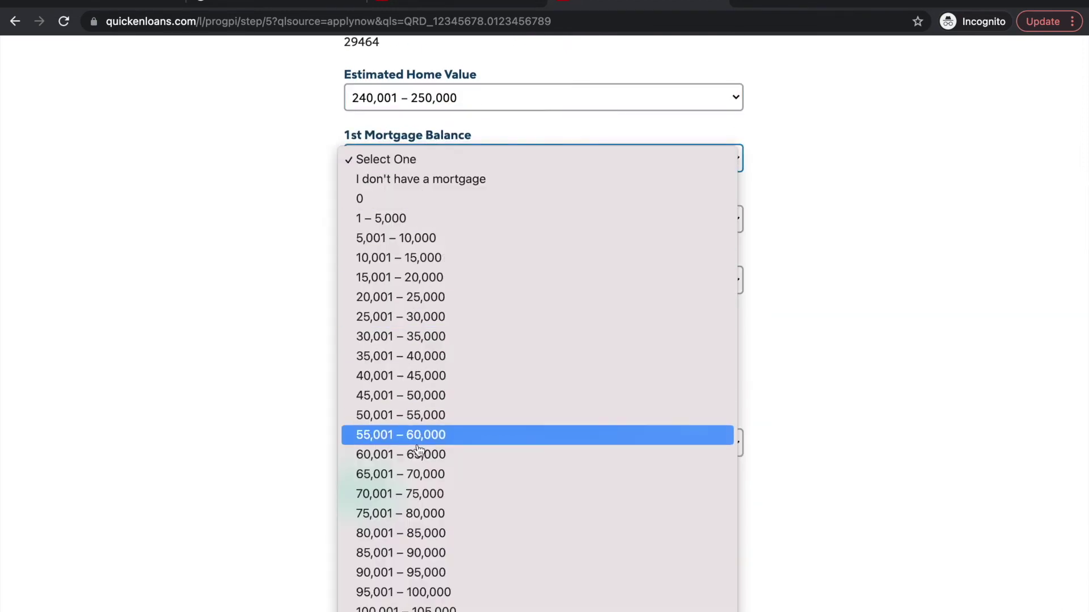
{"action": "scroll", "coordinate": [419, 448], "scroll_direction": "down", "scroll_amount": 10}
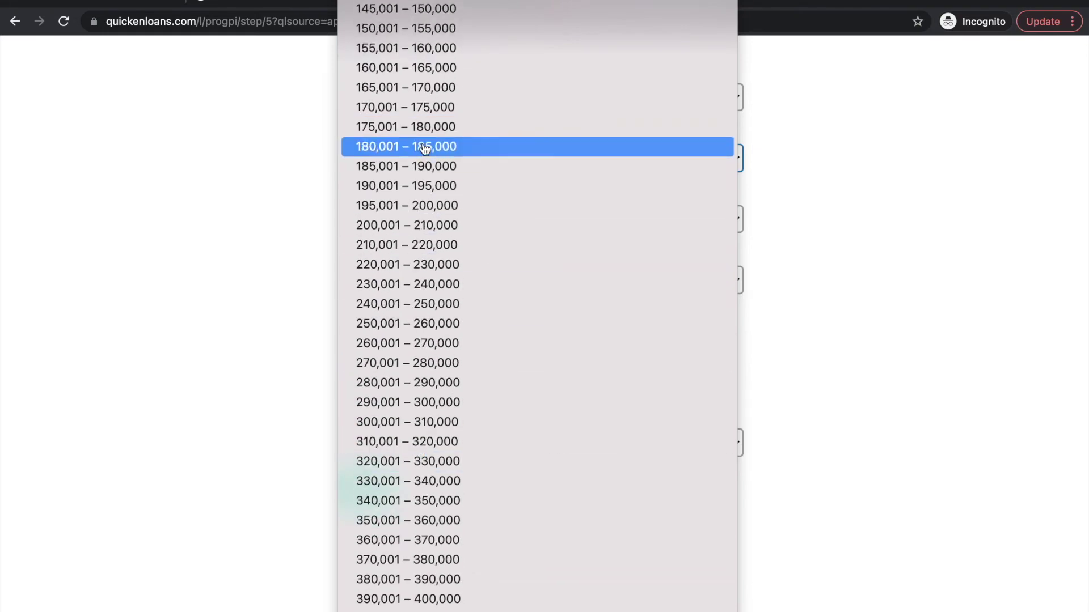
{"action": "left_click", "coordinate": [416, 193]}
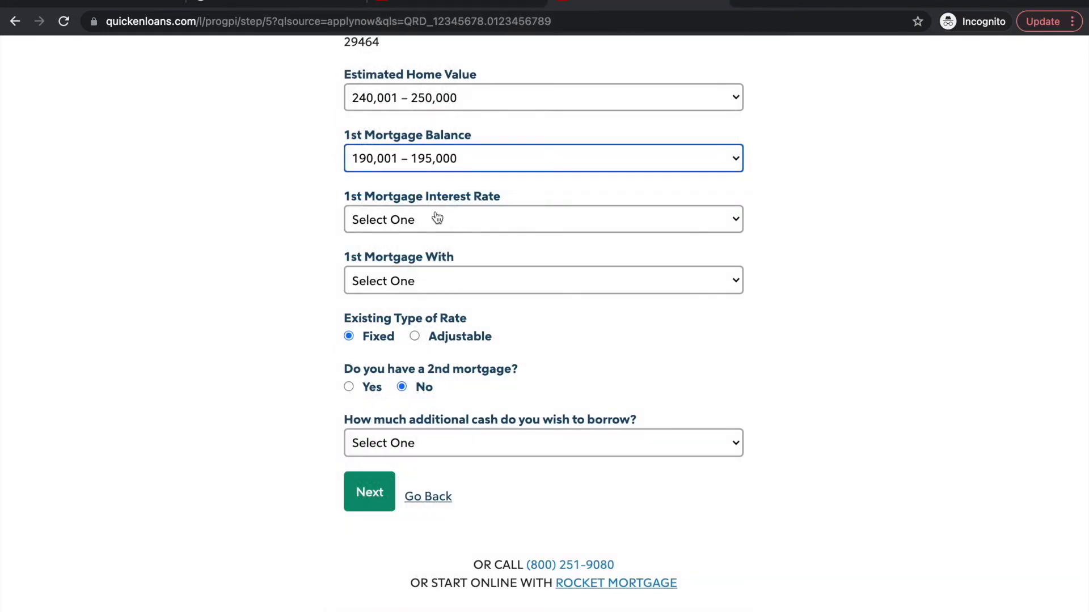
Set interest rate 5.25, lender Bank of America and additional cash 260,001–270,000
{"action": "left_click", "coordinate": [433, 217]}
{"action": "scroll", "coordinate": [425, 416], "scroll_direction": "down", "scroll_amount": 6}
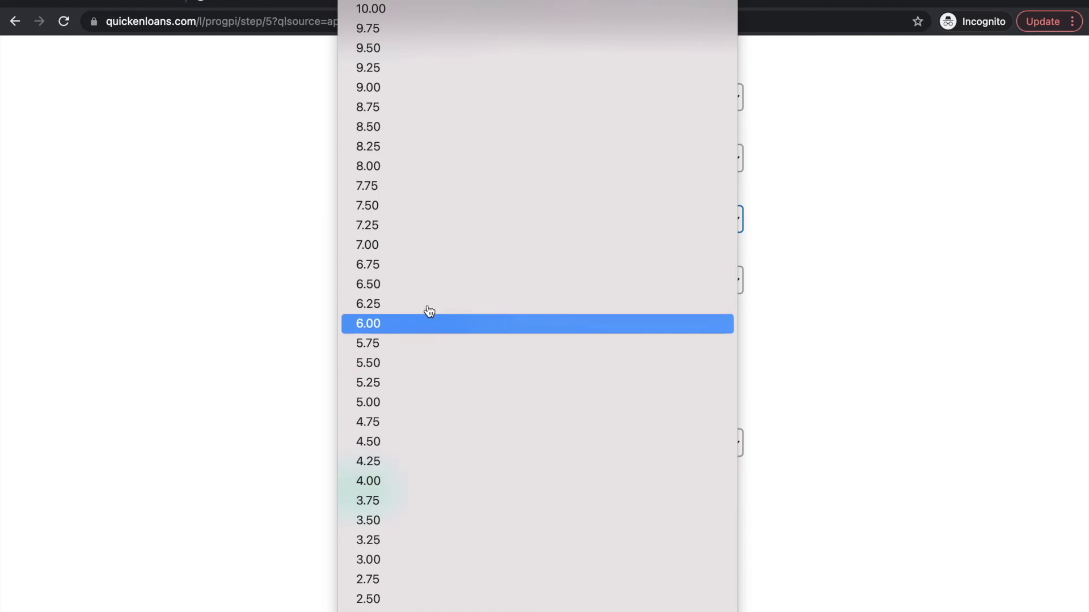
{"action": "left_click", "coordinate": [397, 386]}
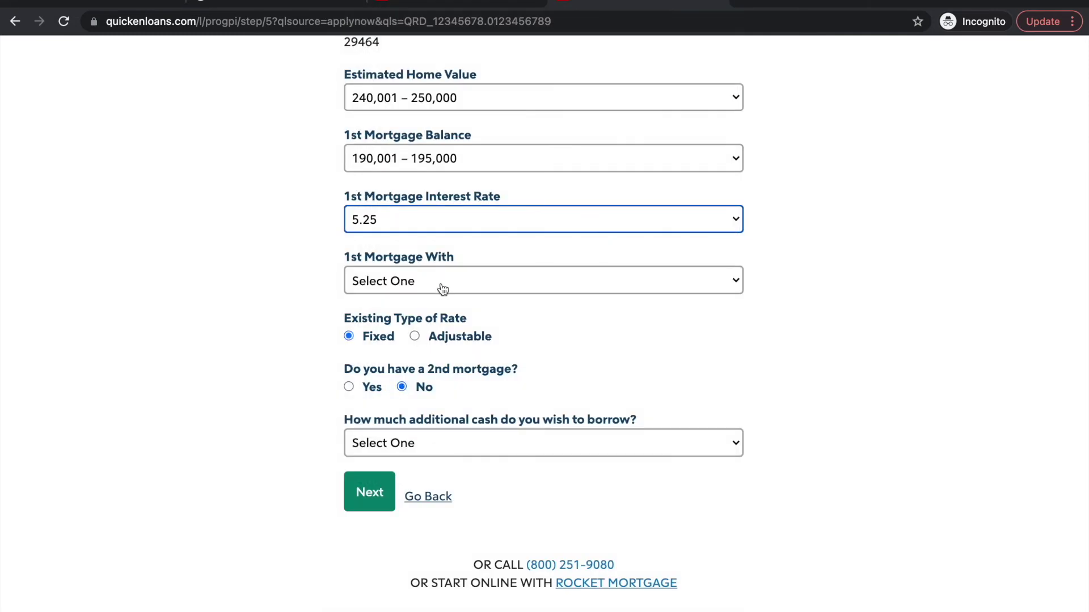
{"action": "left_click", "coordinate": [443, 288]}
{"action": "left_click", "coordinate": [429, 331]}
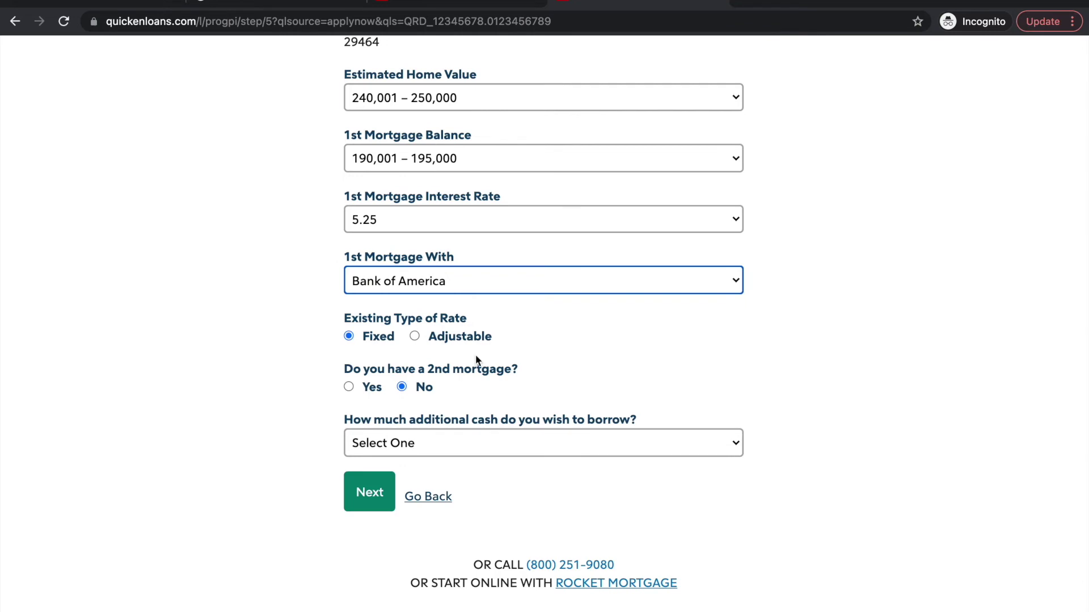
{"action": "left_click", "coordinate": [440, 445]}
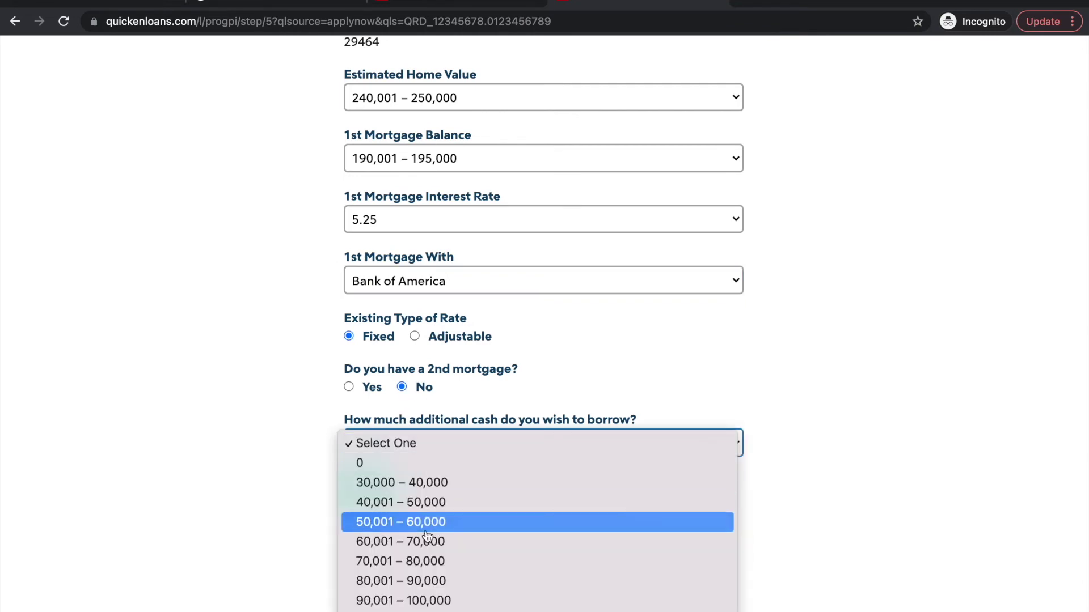
{"action": "scroll", "coordinate": [431, 539], "scroll_direction": "down", "scroll_amount": 10}
{"action": "scroll", "coordinate": [425, 547], "scroll_direction": "up", "scroll_amount": 3}
{"action": "left_click", "coordinate": [434, 370]}
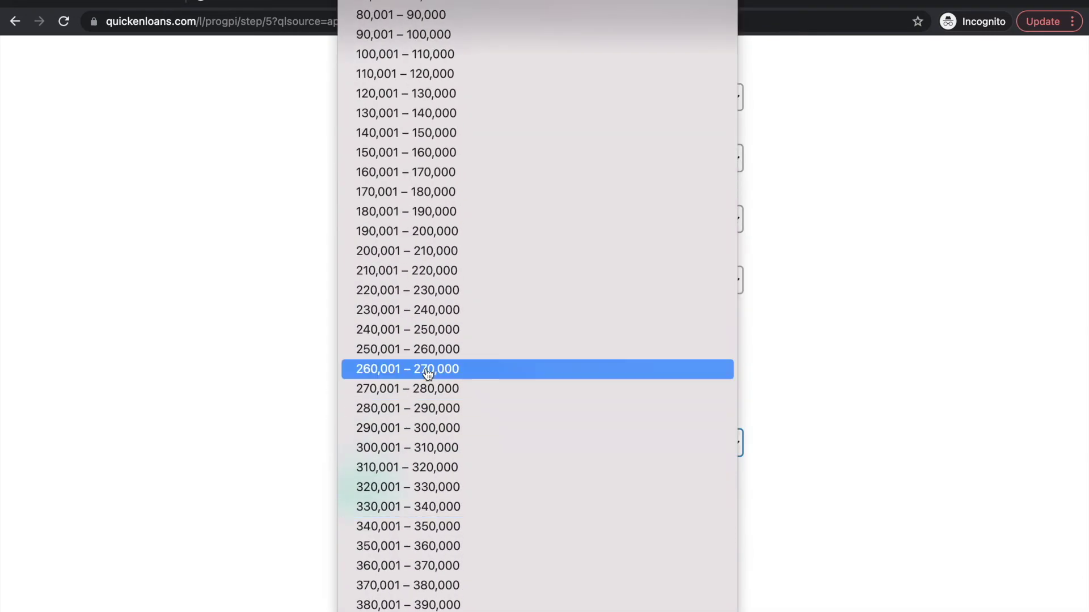
Submit the property details and answer that you have refinanced before
{"action": "left_click", "coordinate": [369, 510]}
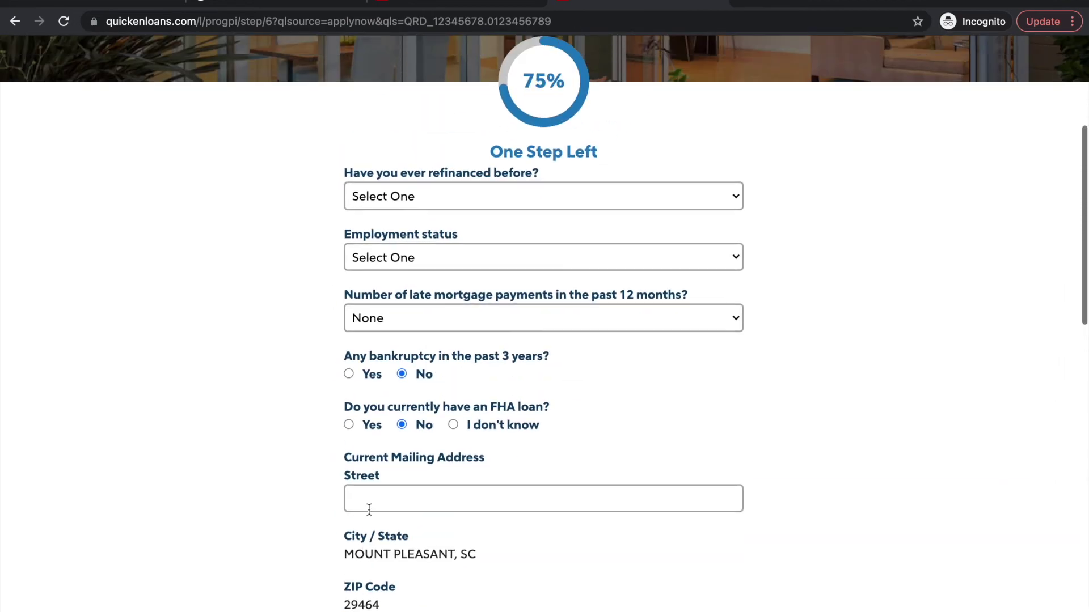
{"action": "scroll", "coordinate": [368, 507], "scroll_direction": "down", "scroll_amount": 3}
{"action": "scroll", "coordinate": [369, 517], "scroll_direction": "up", "scroll_amount": 2}
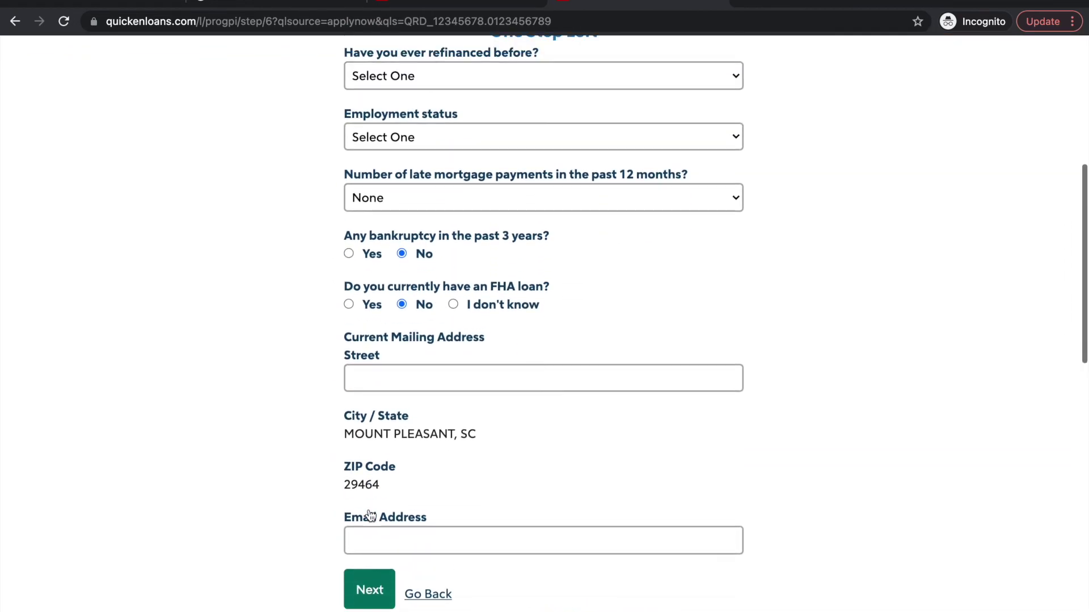
{"action": "scroll", "coordinate": [369, 516], "scroll_direction": "up", "scroll_amount": 3}
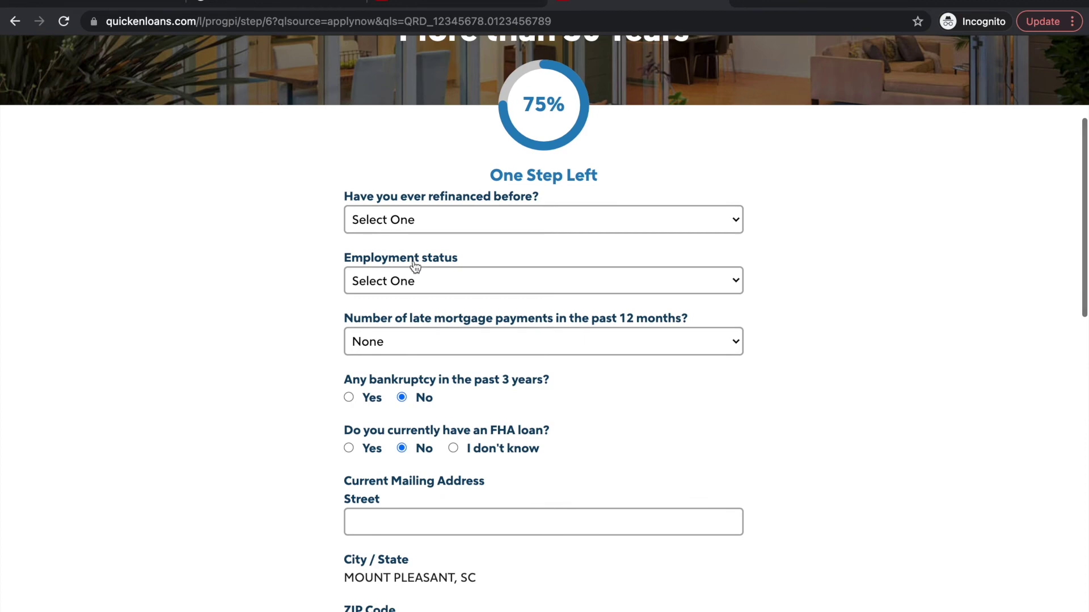
{"action": "scroll", "coordinate": [389, 497], "scroll_direction": "down", "scroll_amount": 5}
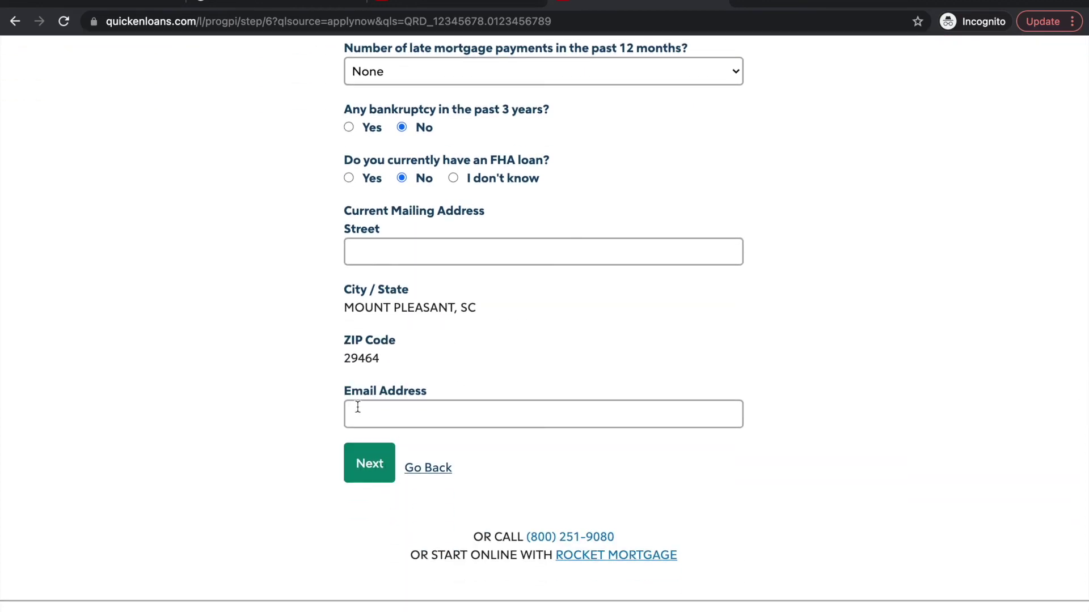
{"action": "scroll", "coordinate": [462, 217], "scroll_direction": "up", "scroll_amount": 6}
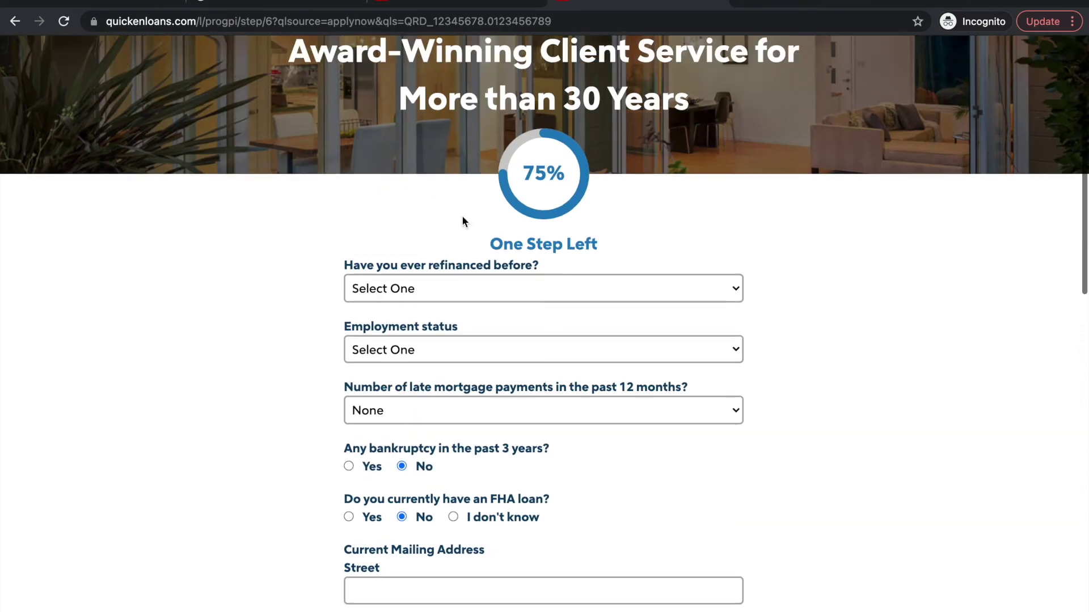
{"action": "left_click", "coordinate": [443, 290]}
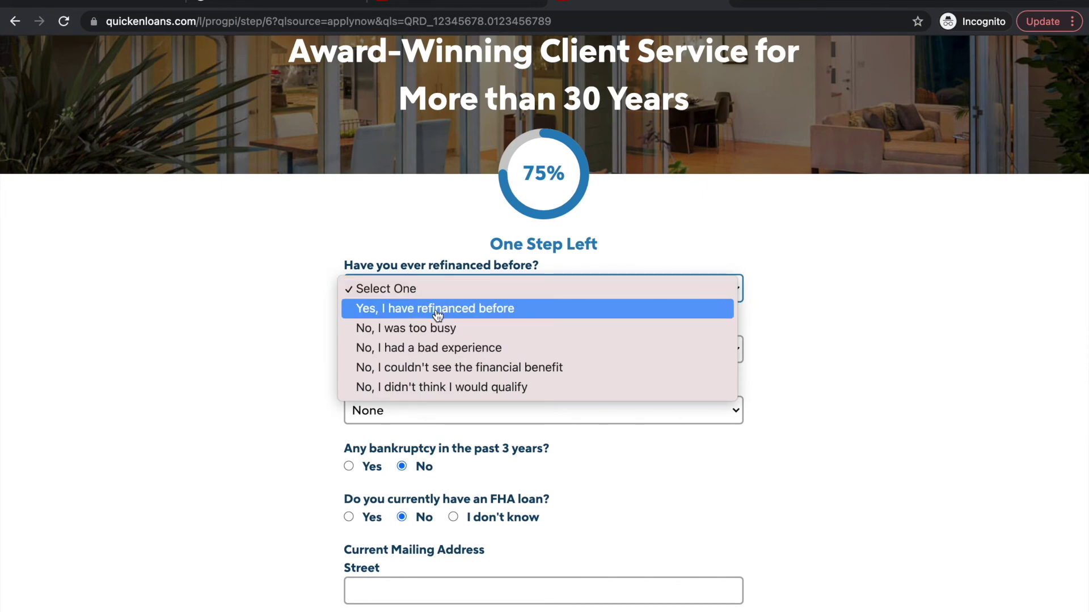
{"action": "left_click", "coordinate": [437, 315]}
Set employment status to Employed and report one late payment in 12 months
{"action": "scroll", "coordinate": [438, 329], "scroll_direction": "down", "scroll_amount": 1}
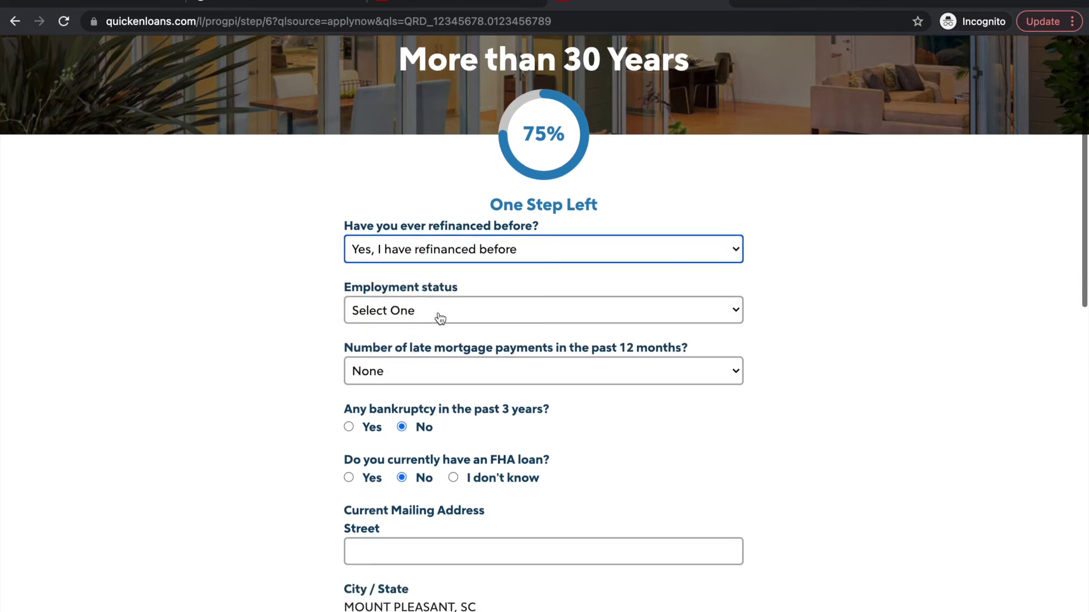
{"action": "left_click", "coordinate": [441, 309]}
{"action": "left_click", "coordinate": [434, 332]}
{"action": "left_click", "coordinate": [434, 379]}
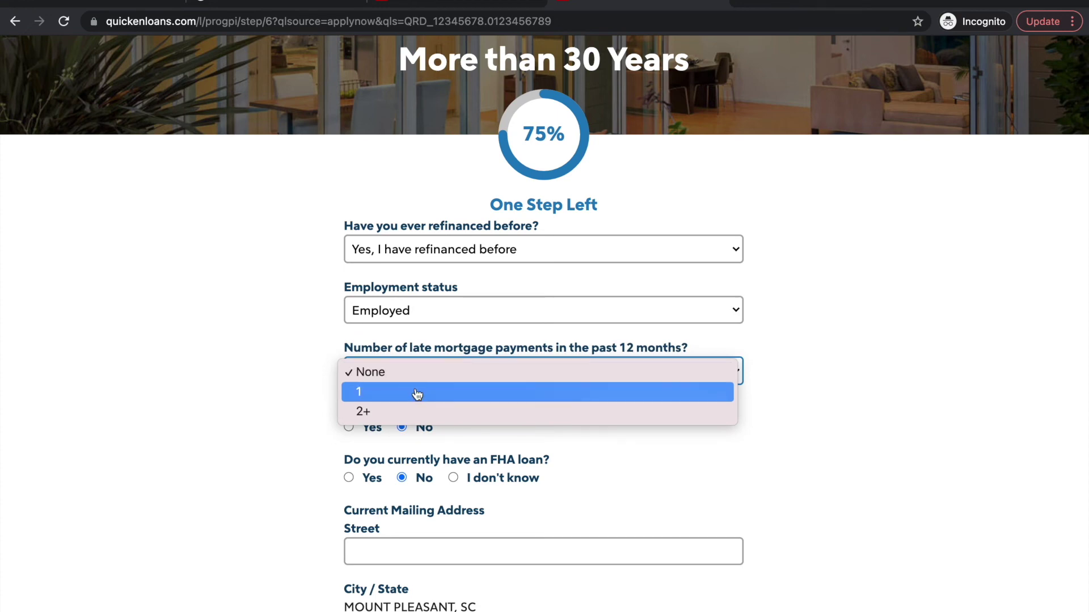
{"action": "left_click", "coordinate": [418, 394]}
Enter the street address
{"action": "scroll", "coordinate": [417, 394], "scroll_direction": "down", "scroll_amount": 2}
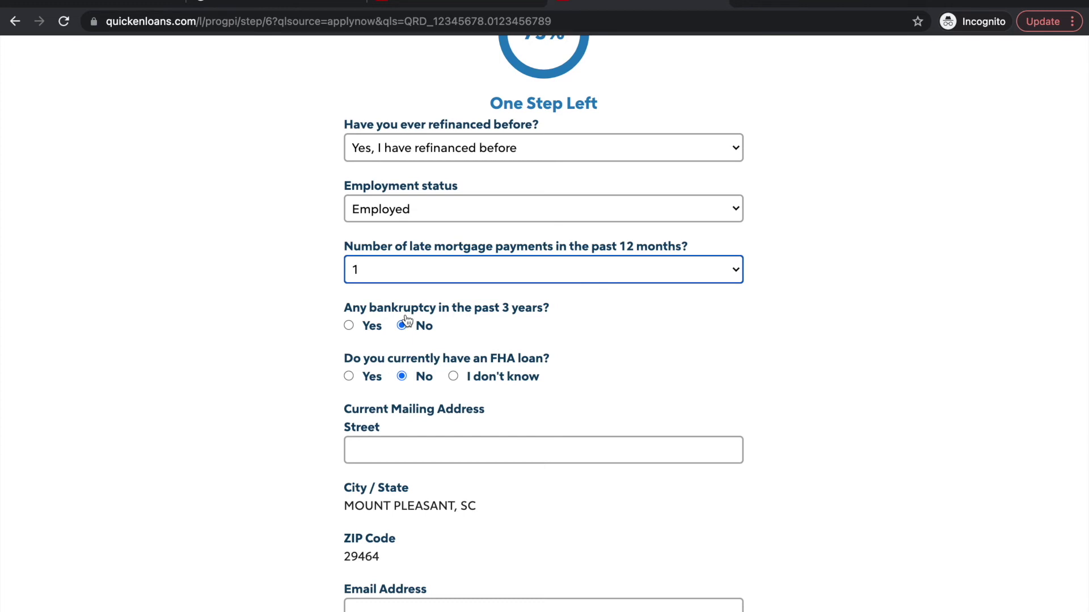
{"action": "scroll", "coordinate": [409, 359], "scroll_direction": "down", "scroll_amount": 1}
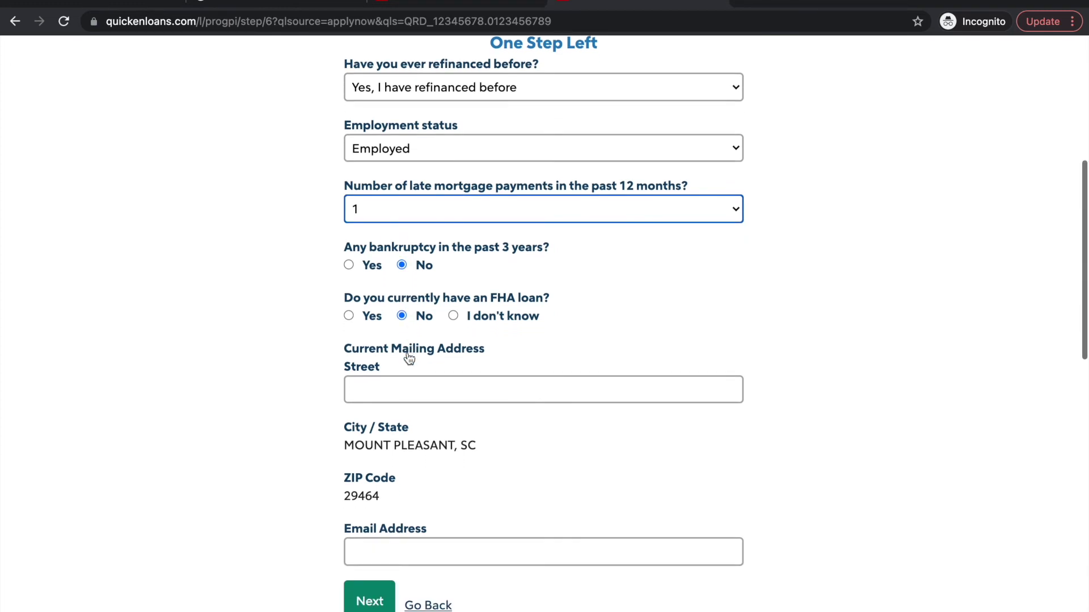
{"action": "left_click", "coordinate": [400, 396]}
{"action": "type", "text": "123 Main St"}
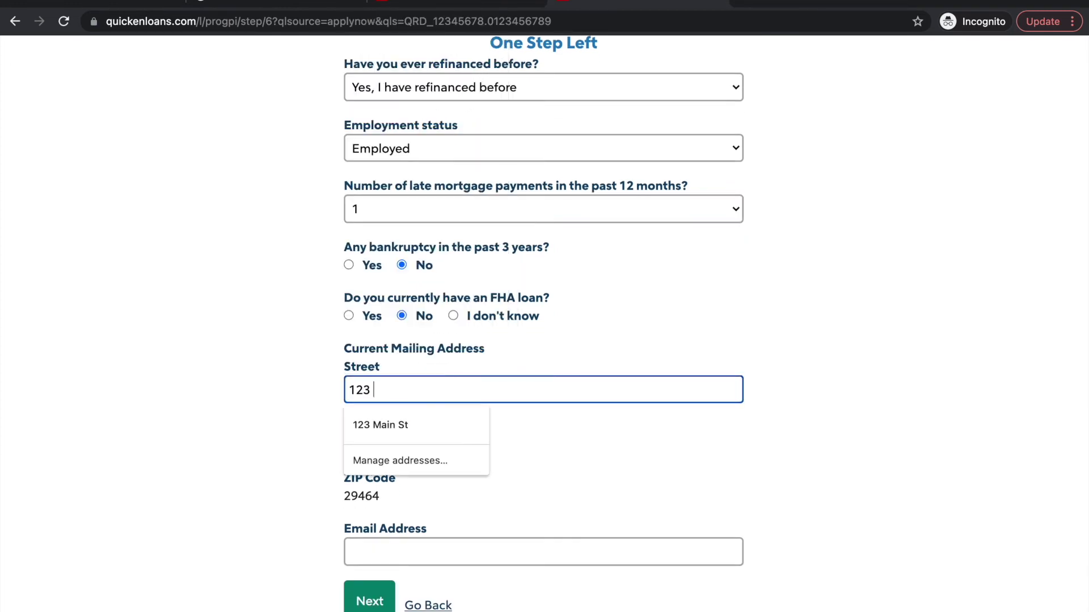
{"action": "key", "text": "Tab"}
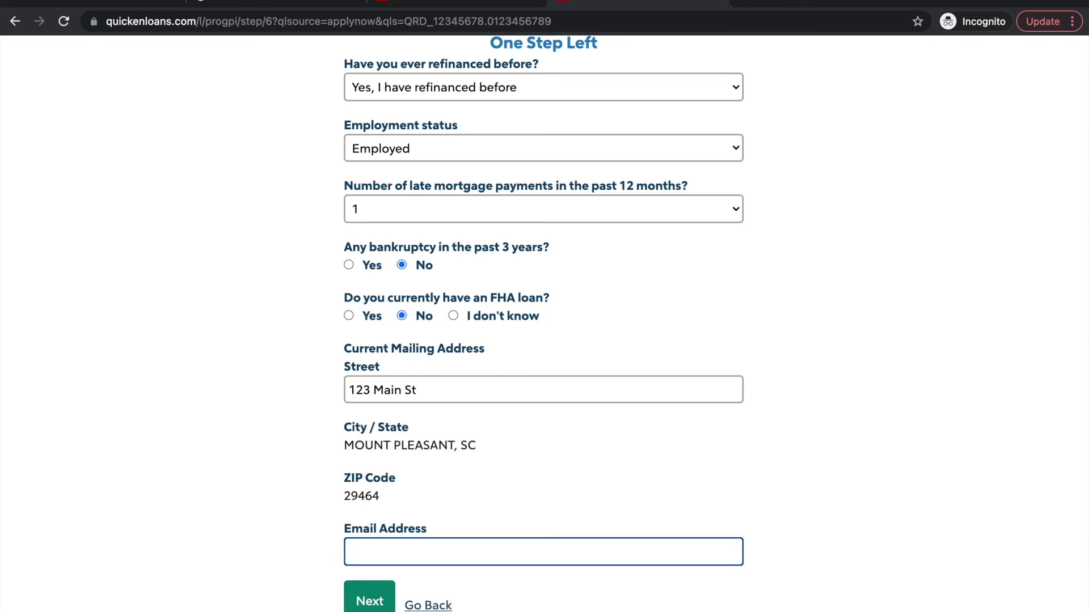
{"action": "scroll", "coordinate": [453, 460], "scroll_direction": "down", "scroll_amount": 2}
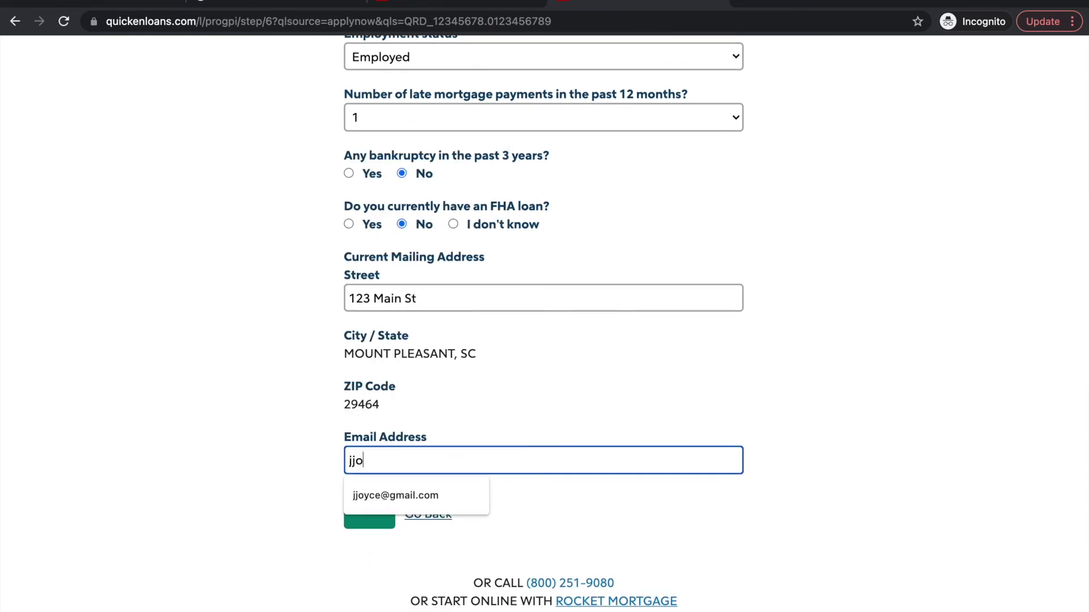
Enter the email address, fixing its format error by appending the domain, and continue
{"action": "left_click", "coordinate": [370, 510]}
{"action": "scroll", "coordinate": [366, 506], "scroll_direction": "down", "scroll_amount": 5}
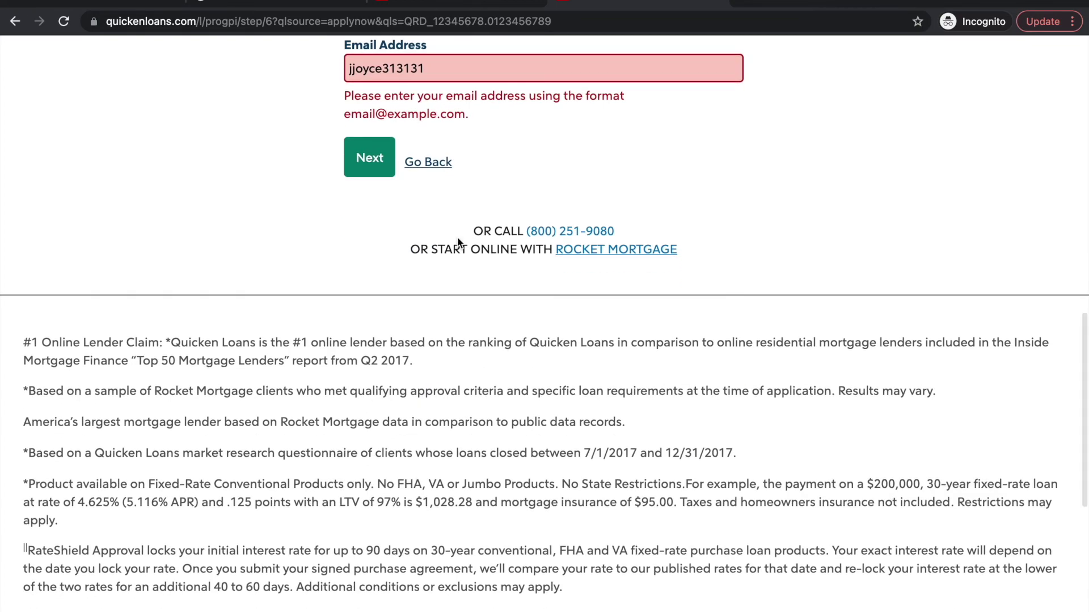
{"action": "scroll", "coordinate": [457, 243], "scroll_direction": "up", "scroll_amount": 2}
{"action": "left_click", "coordinate": [434, 171]}
{"action": "type", "text": "@gmail.com"}
{"action": "key", "text": "Tab"}
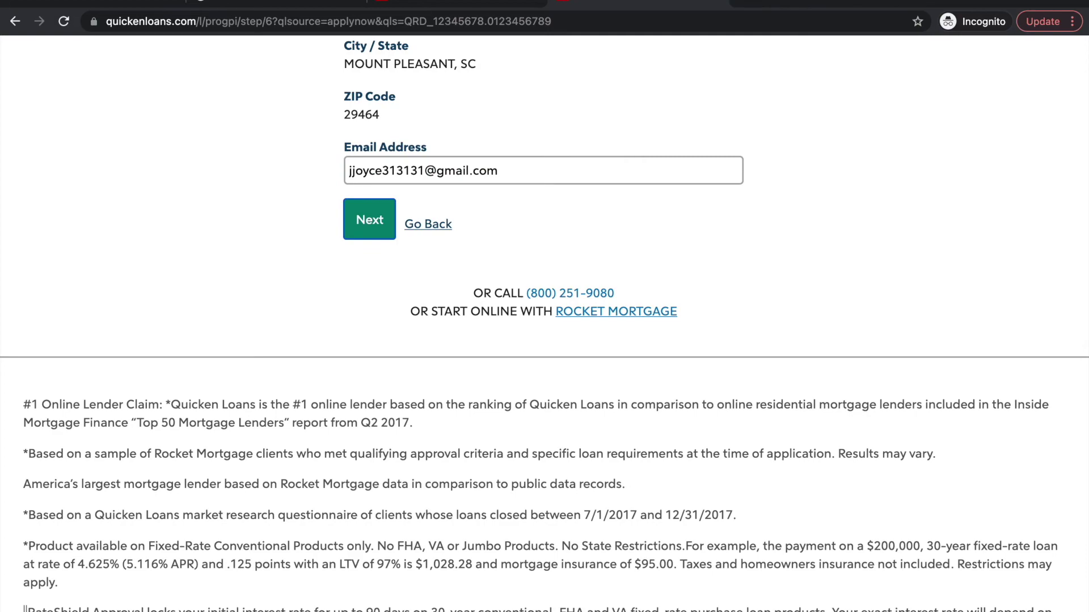
{"action": "left_click", "coordinate": [386, 221]}
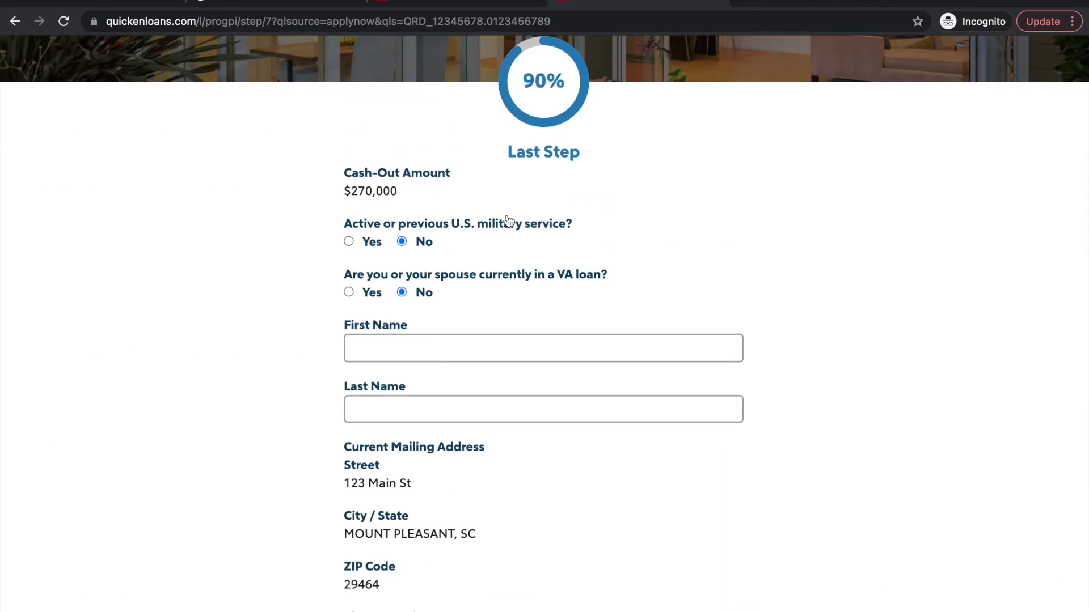
Fill in the applicant's first and last name
{"action": "scroll", "coordinate": [509, 221], "scroll_direction": "down", "scroll_amount": 1}
{"action": "scroll", "coordinate": [509, 221], "scroll_direction": "down", "scroll_amount": 2}
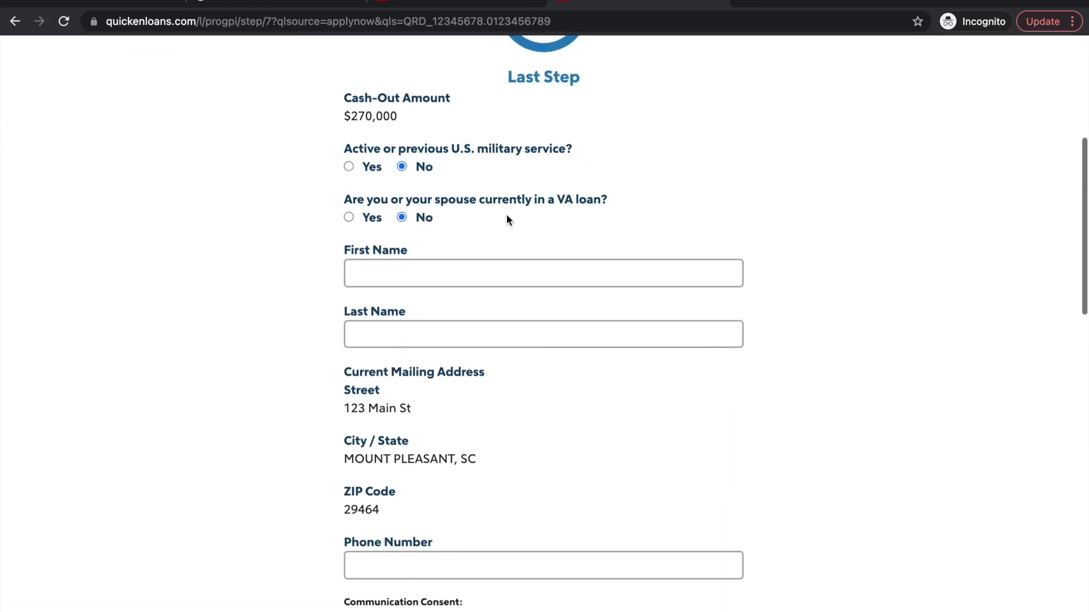
{"action": "left_click", "coordinate": [453, 268]}
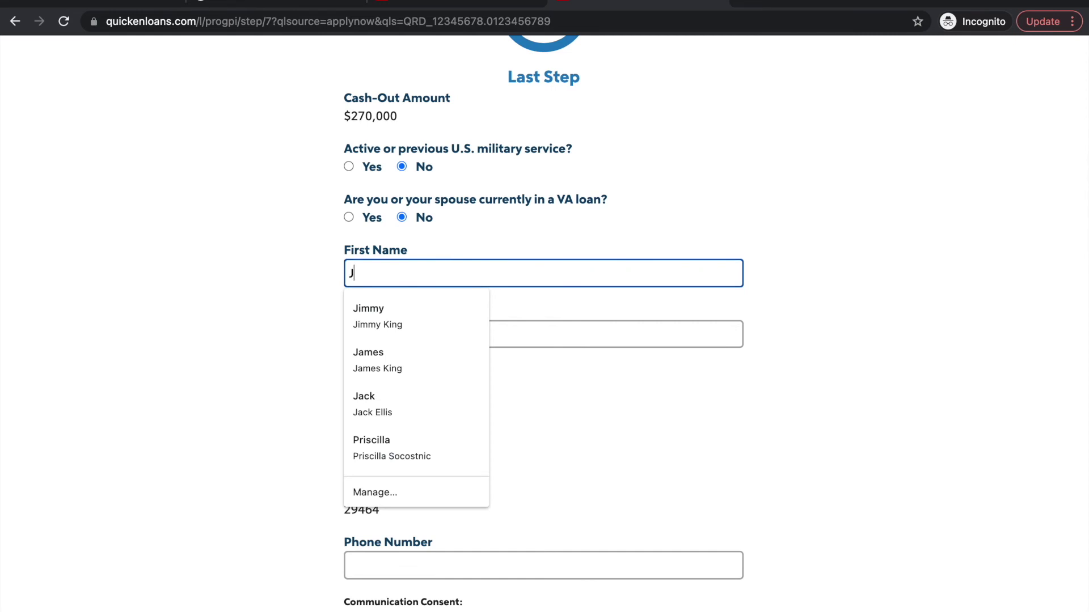
{"action": "key", "text": "Tab"}
{"action": "key", "text": "Tab"}
Enter a phone number, correct it after the validation error, and submit for results
{"action": "scroll", "coordinate": [429, 477], "scroll_direction": "down", "scroll_amount": 3}
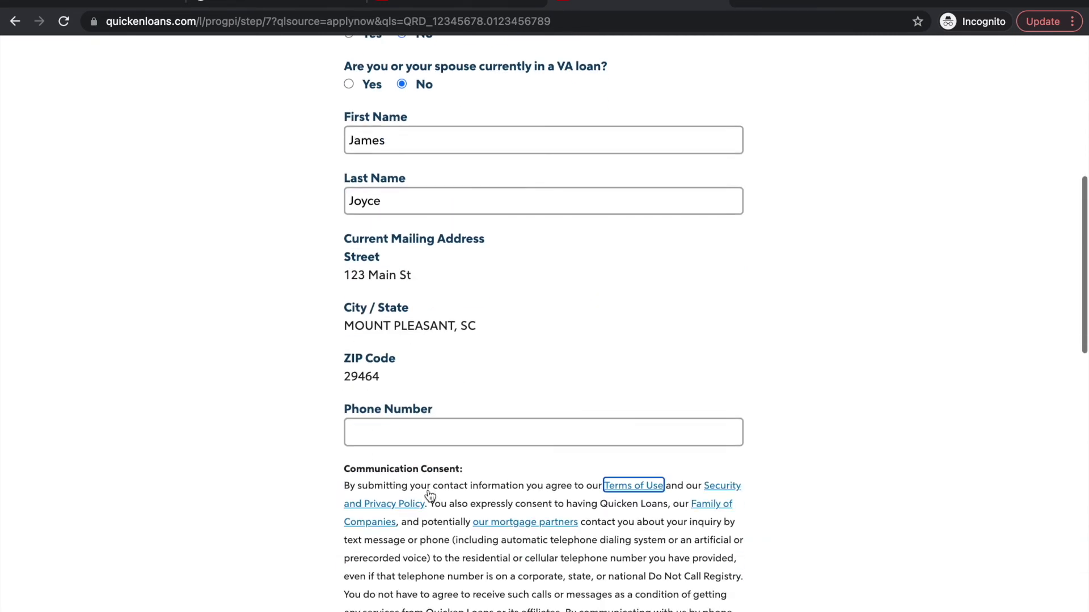
{"action": "left_click", "coordinate": [417, 377]}
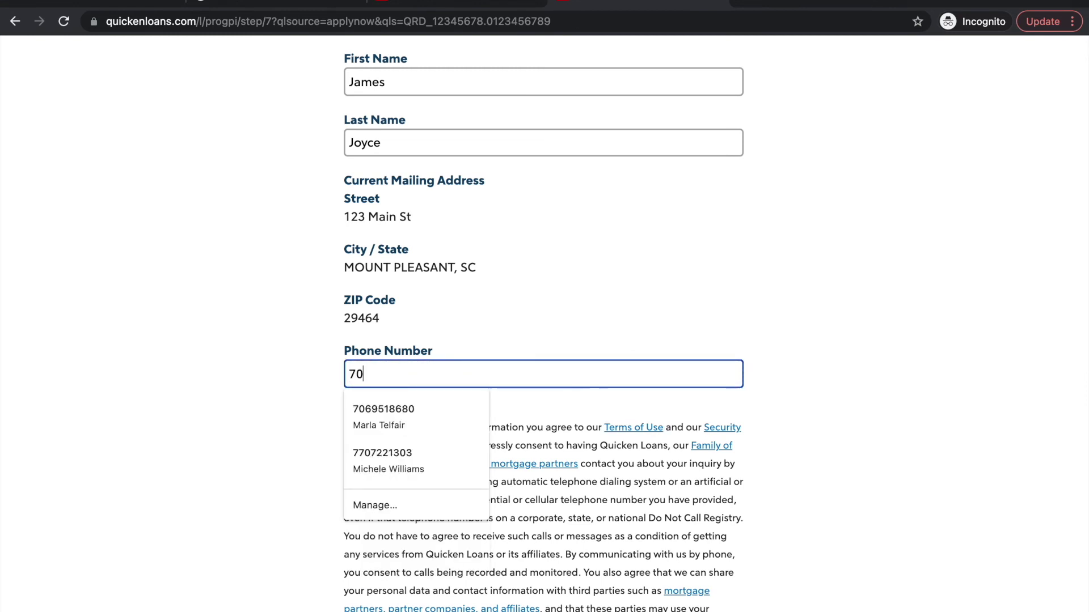
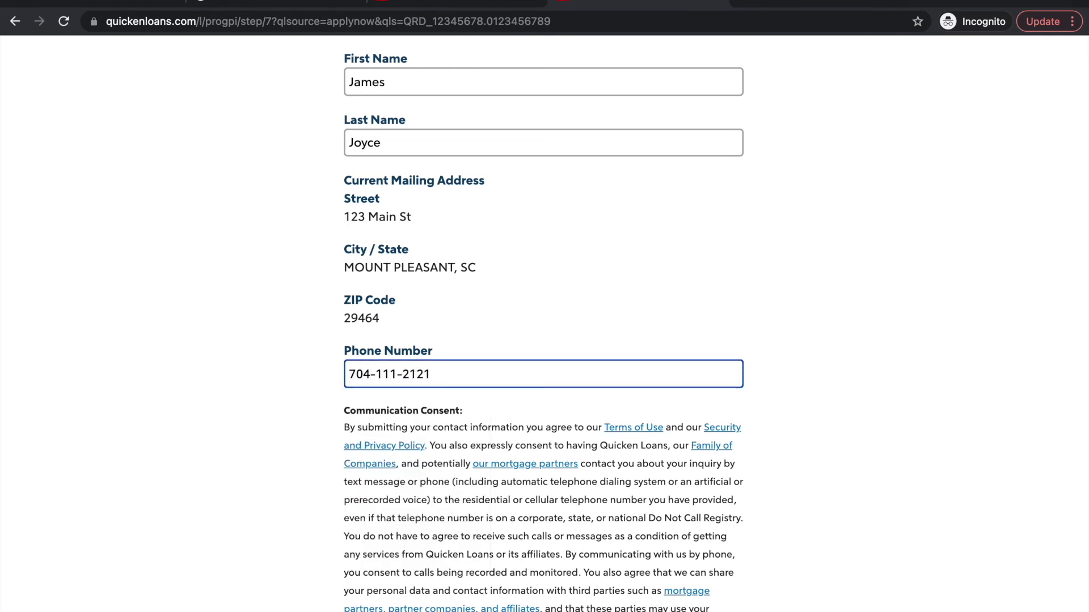
{"action": "scroll", "coordinate": [599, 401], "scroll_direction": "down", "scroll_amount": 3}
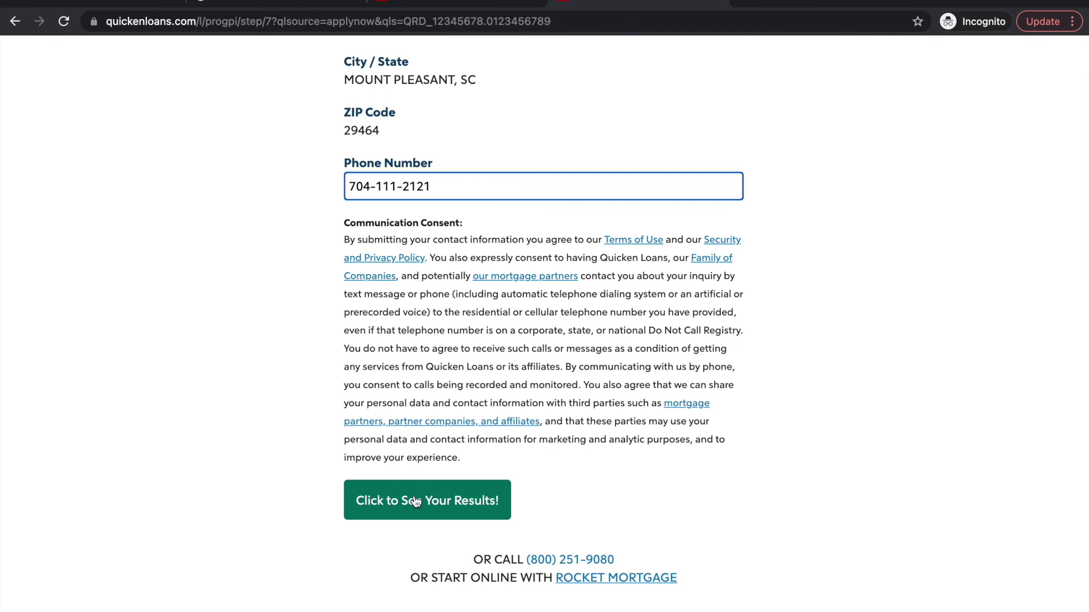
{"action": "left_click", "coordinate": [431, 511]}
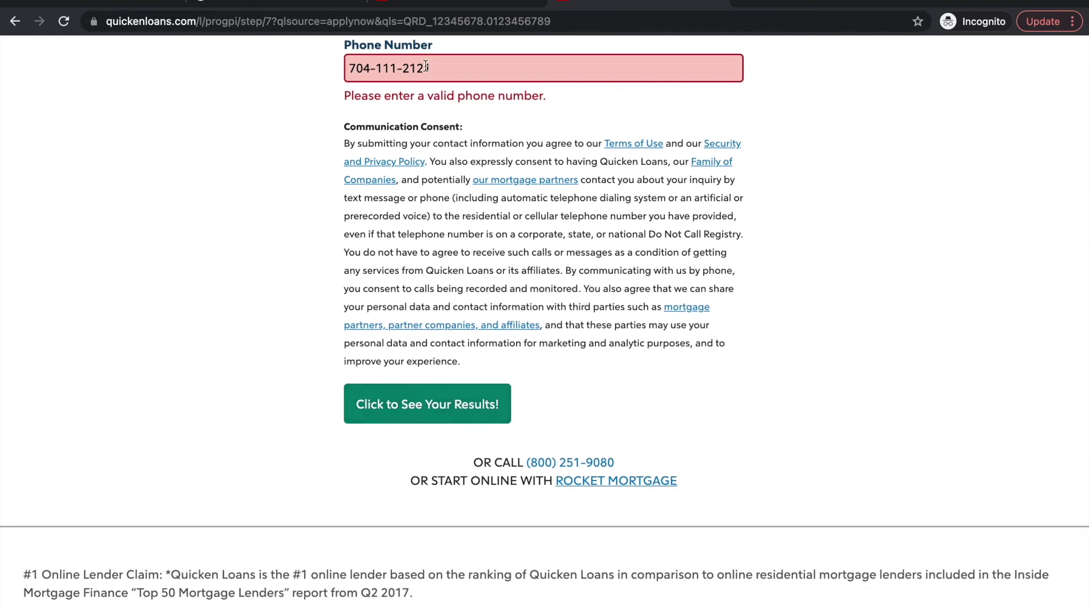
{"action": "left_click_drag", "start_coordinate": [445, 68], "coordinate": [378, 68]}
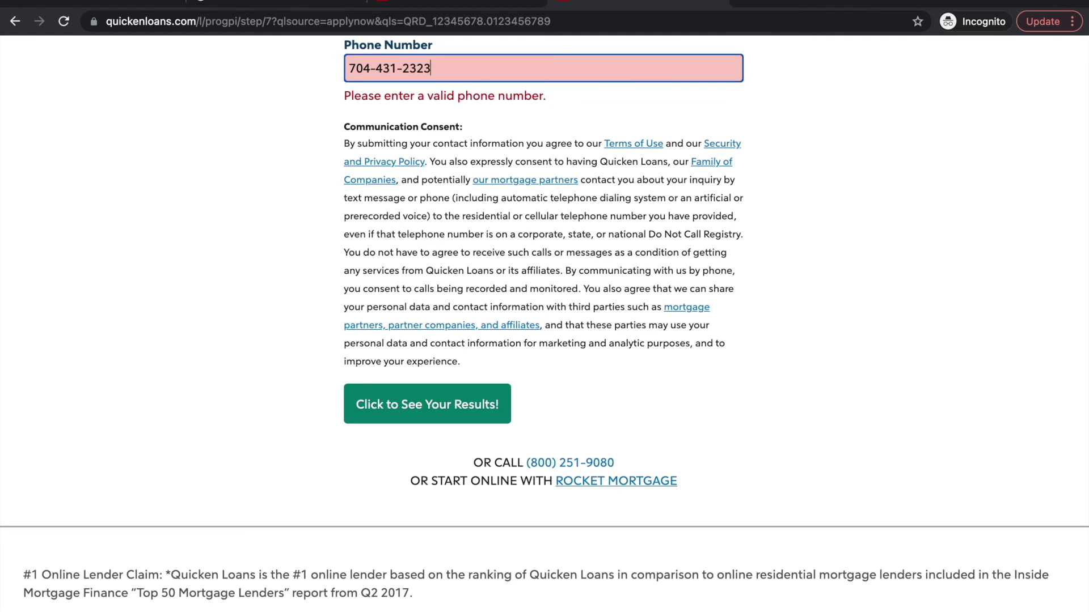
{"action": "left_click", "coordinate": [401, 387]}
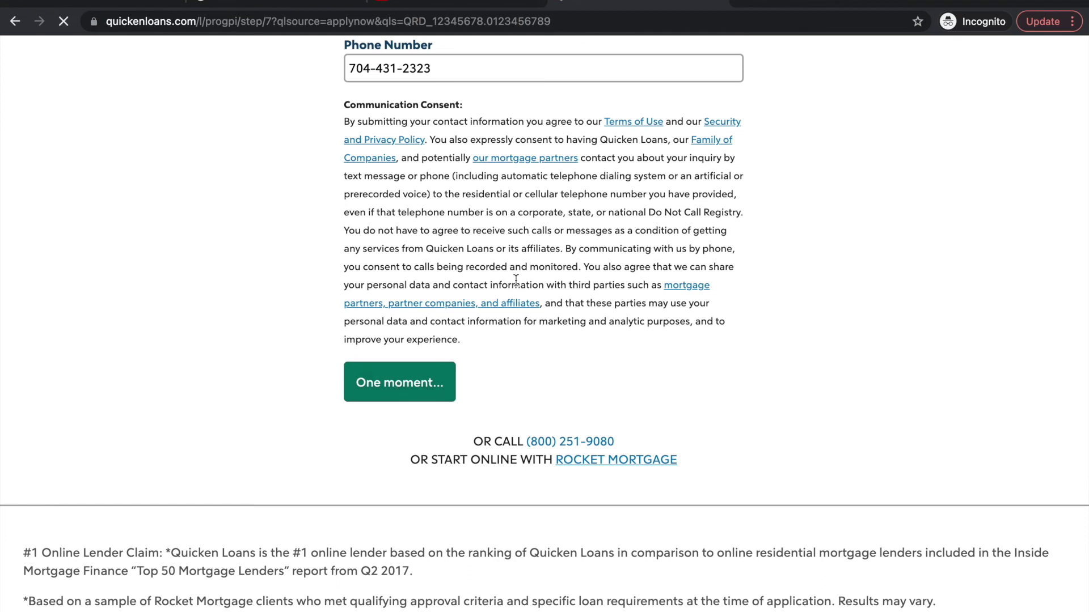
Review the Your Custom Rates table: 30-Year Fixed at 3.125% / 3.422%, $835.34 monthly
{"action": "scroll", "coordinate": [542, 262], "scroll_direction": "up", "scroll_amount": 2}
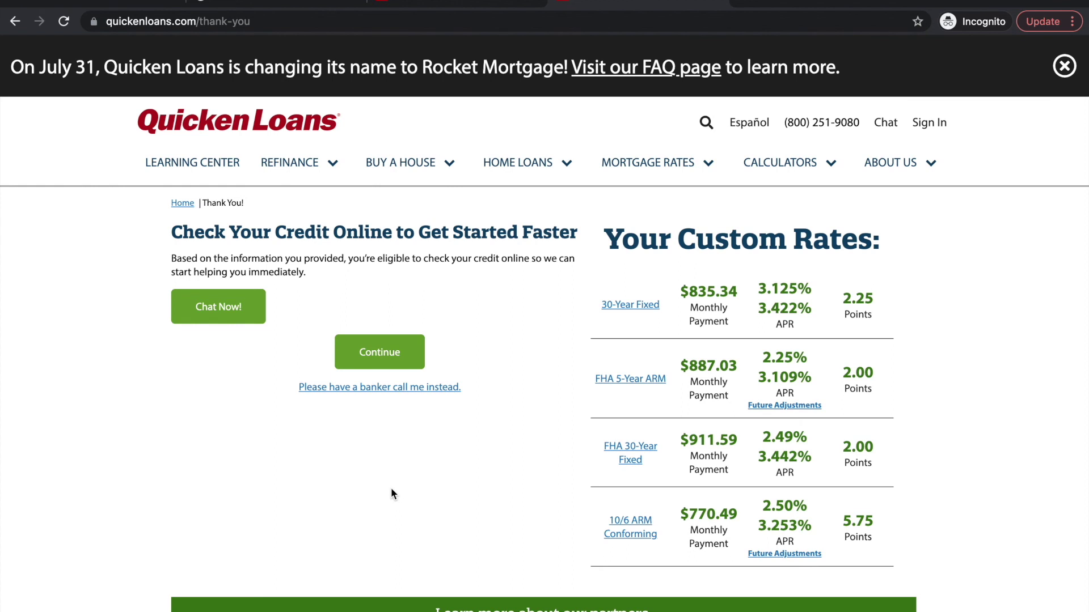
{"action": "scroll", "coordinate": [390, 488], "scroll_direction": "down", "scroll_amount": 1}
{"action": "scroll", "coordinate": [390, 488], "scroll_direction": "up", "scroll_amount": 1}
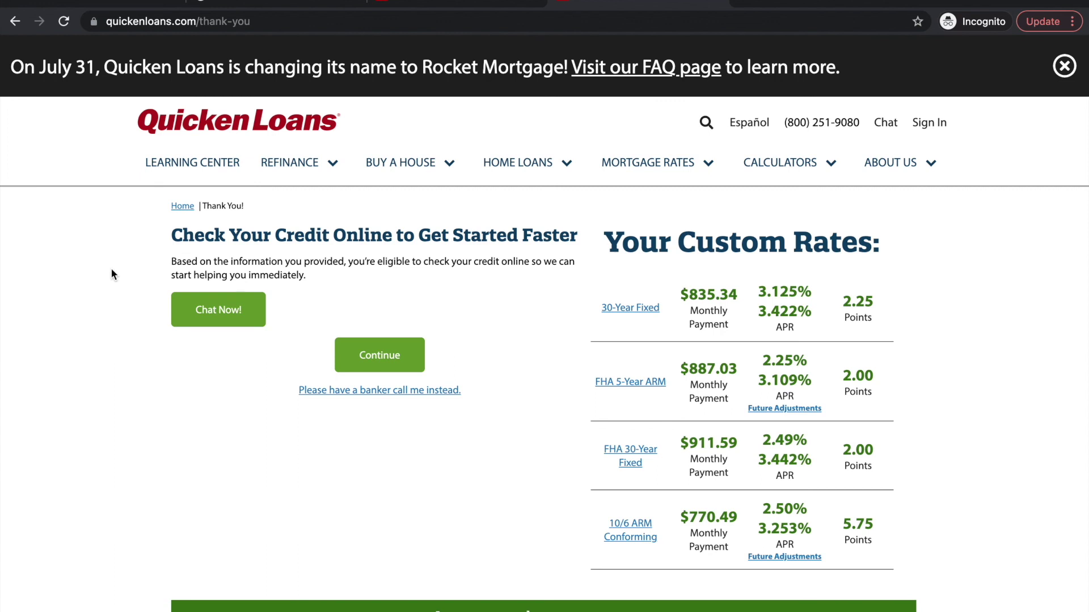
{"action": "scroll", "coordinate": [112, 267], "scroll_direction": "down", "scroll_amount": 1}
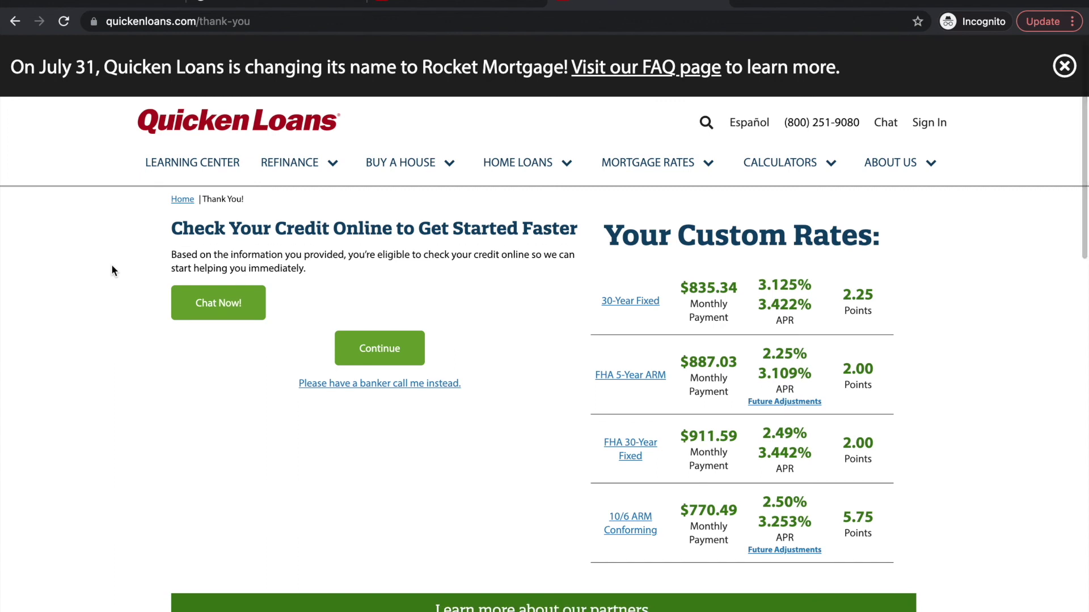
{"action": "scroll", "coordinate": [111, 271], "scroll_direction": "down", "scroll_amount": 2}
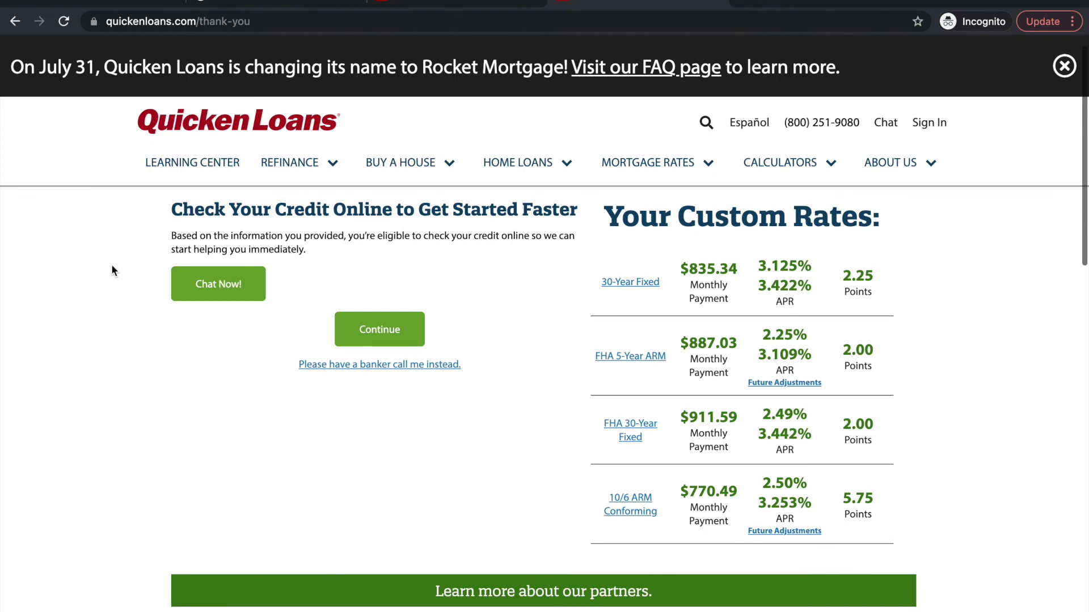
{"action": "scroll", "coordinate": [111, 271], "scroll_direction": "up", "scroll_amount": 3}
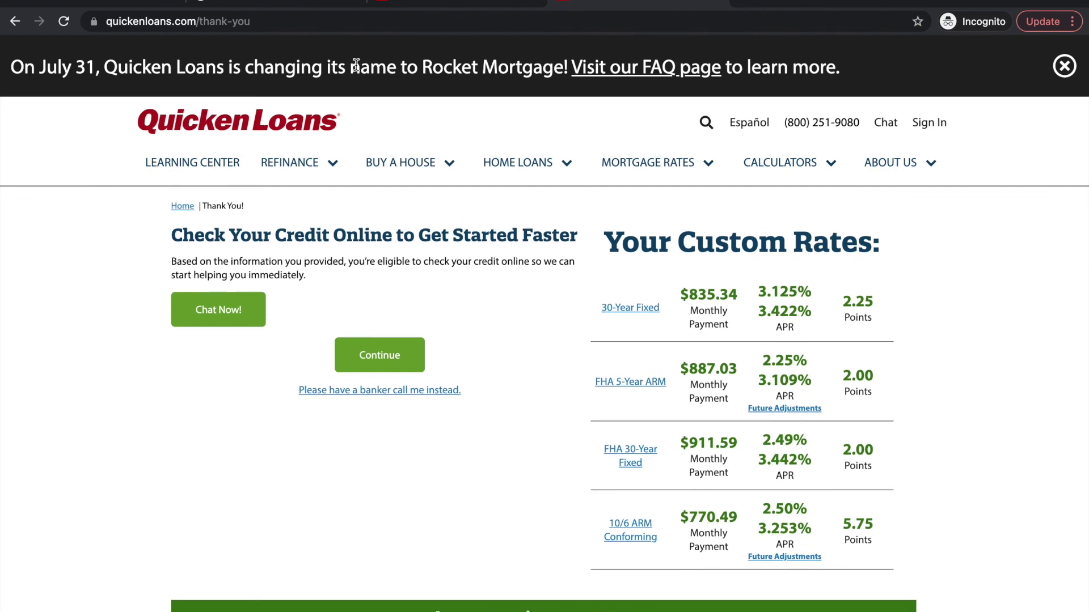
{"action": "mouse_move", "coordinate": [347, 190]}
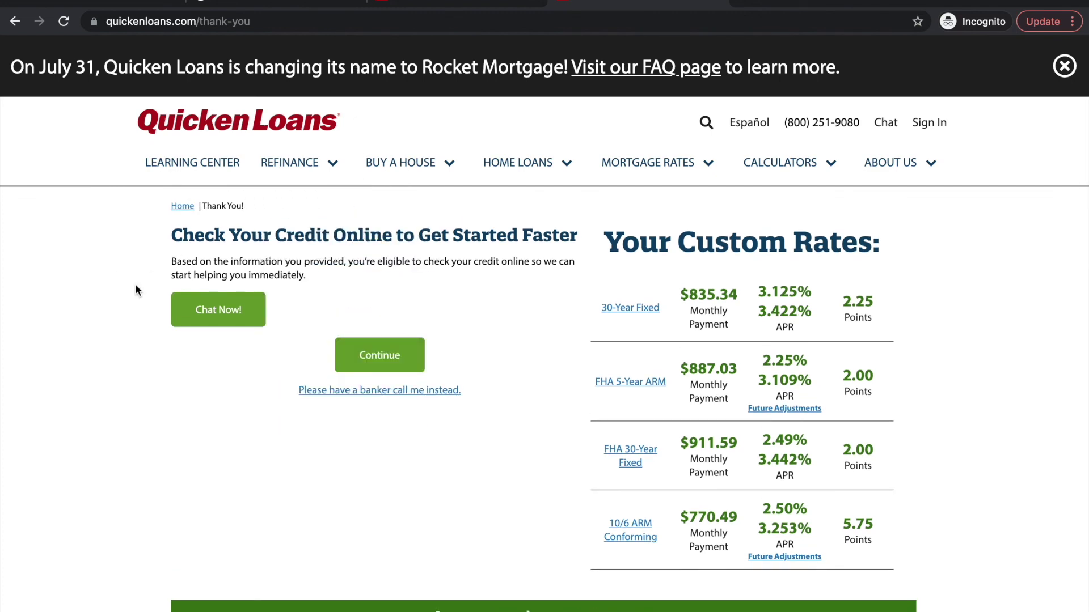